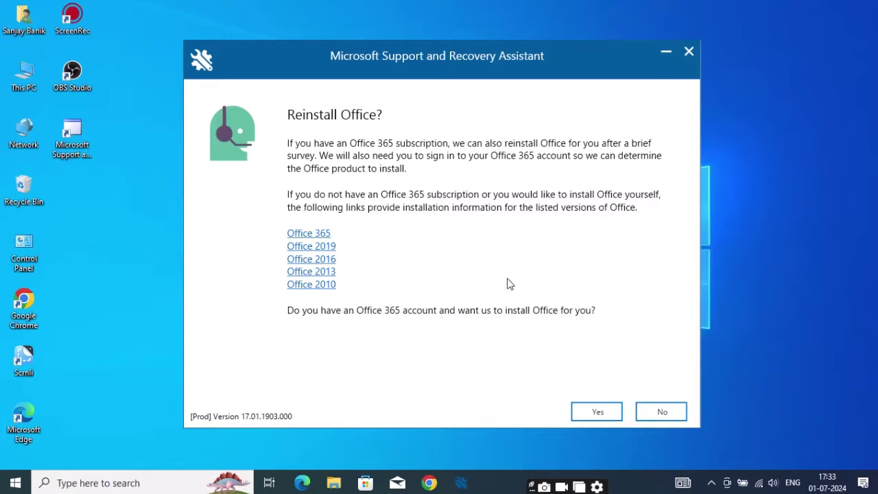
Answer Yes to the Reinstall Office question and uninstall Microsoft Support and Recovery Assistant from the installed programs
left_click(599, 411)
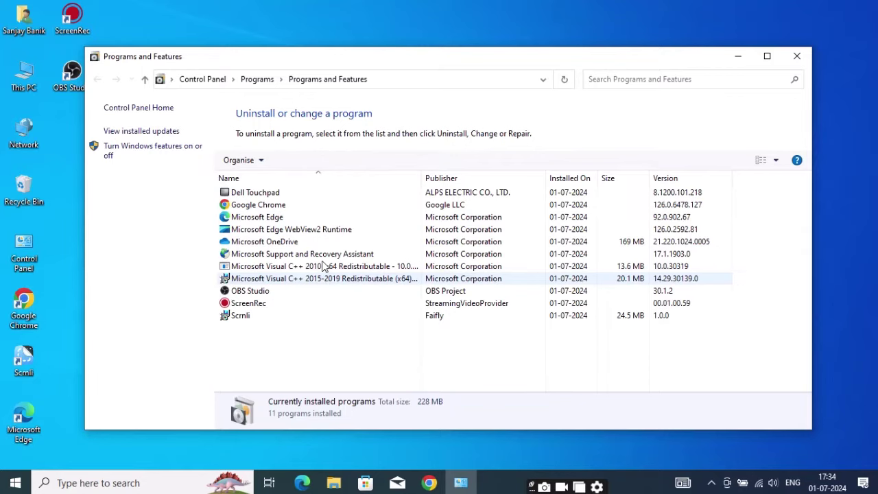
left_click_drag(289, 63, 357, 53)
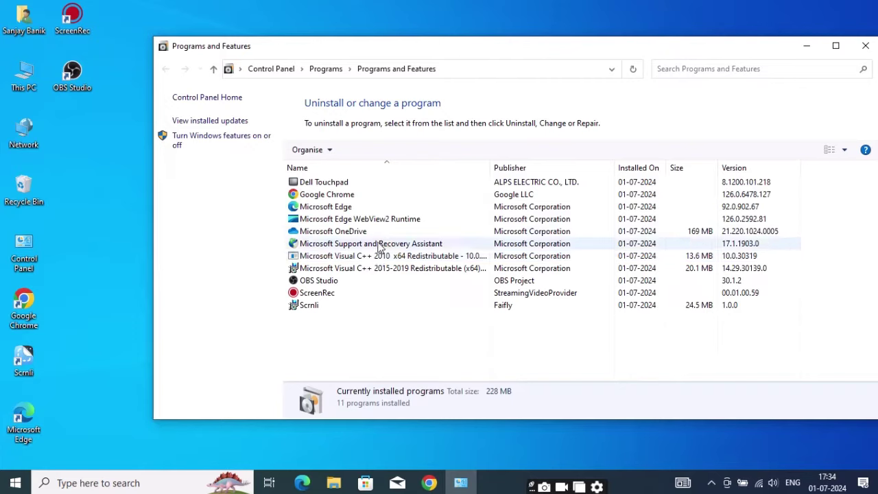
left_click(388, 244)
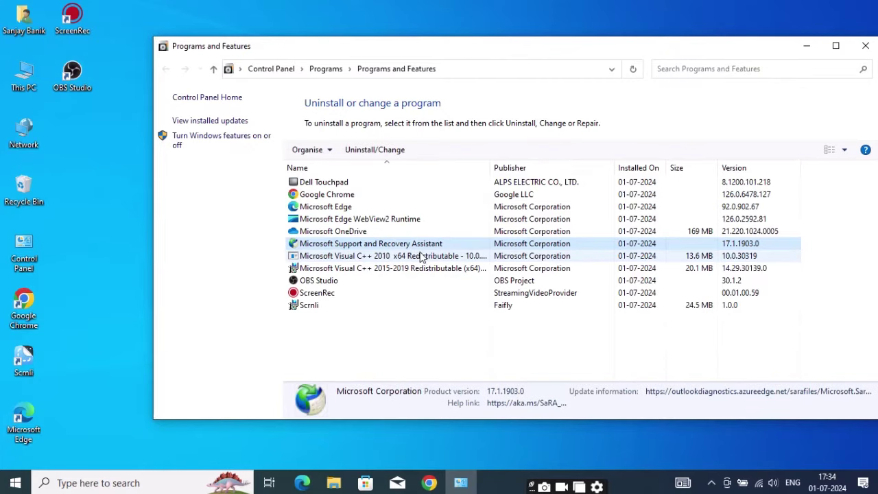
double_click(434, 244)
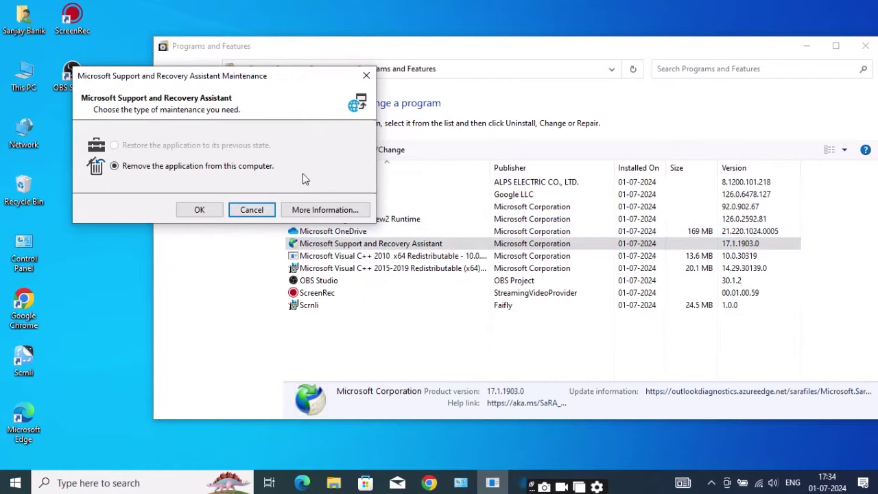
left_click(207, 207)
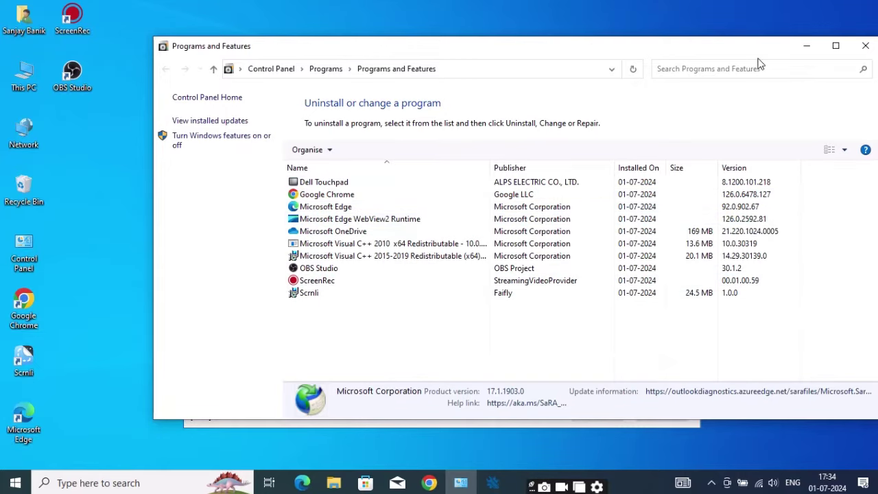
left_click(865, 45)
right_click(410, 176)
left_click(410, 176)
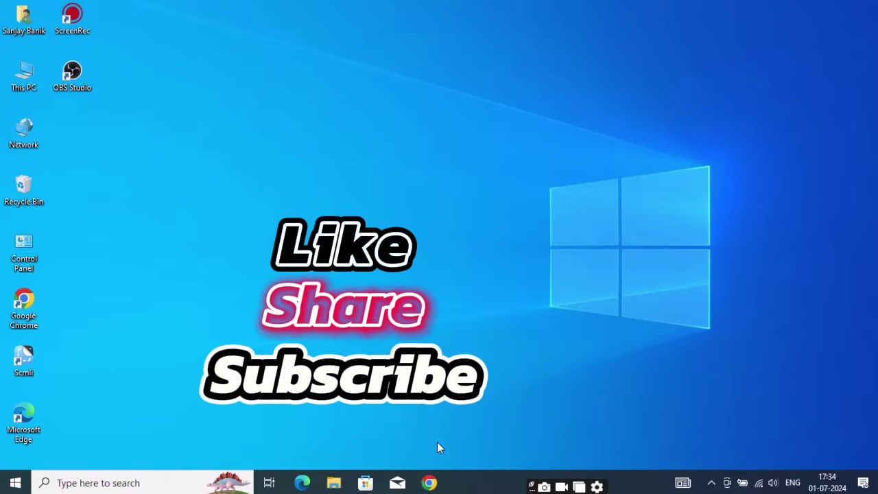
Switch to Chrome and download the Office Deployment Tool from the open Microsoft Download Center page
left_click(437, 486)
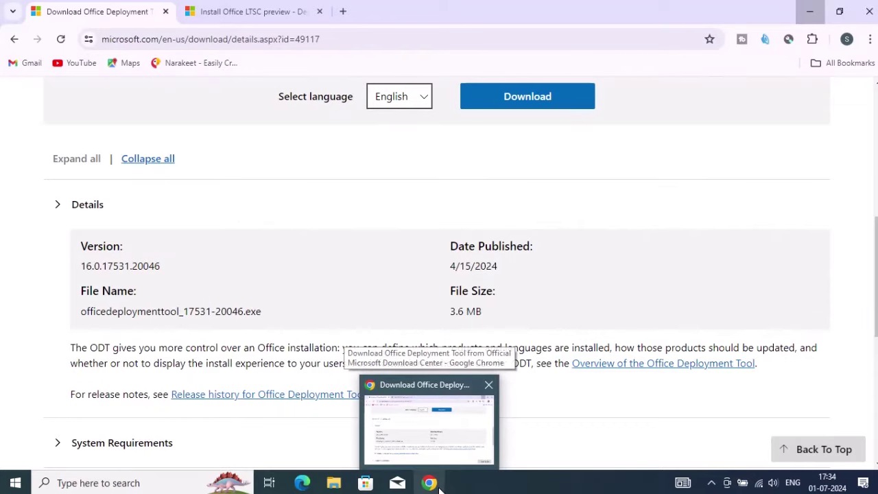
scroll(380, 239, "up", 8)
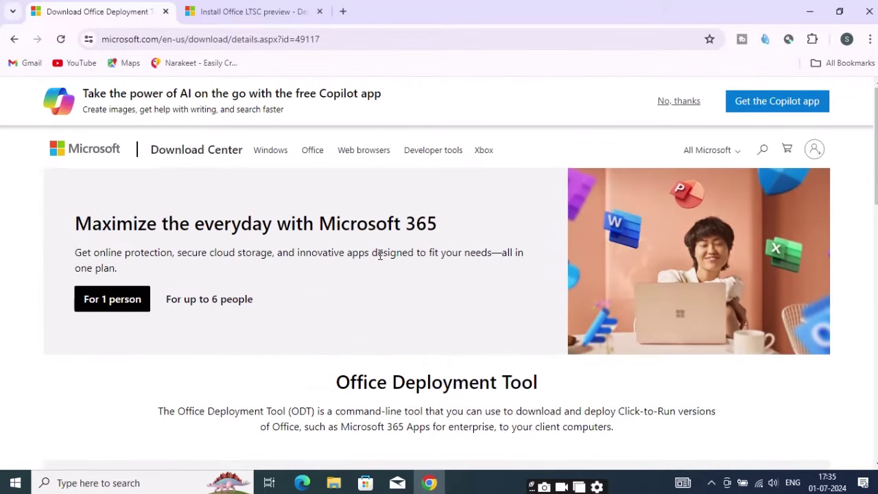
scroll(363, 195, "down", 3)
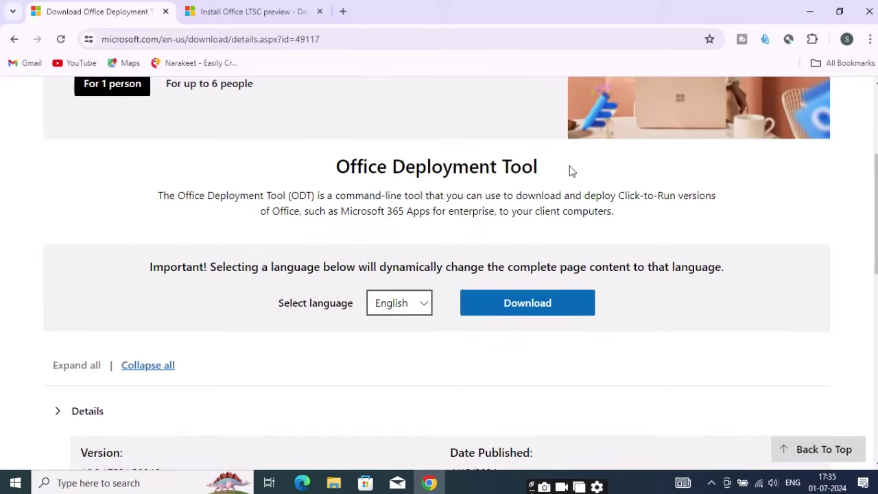
left_click(513, 305)
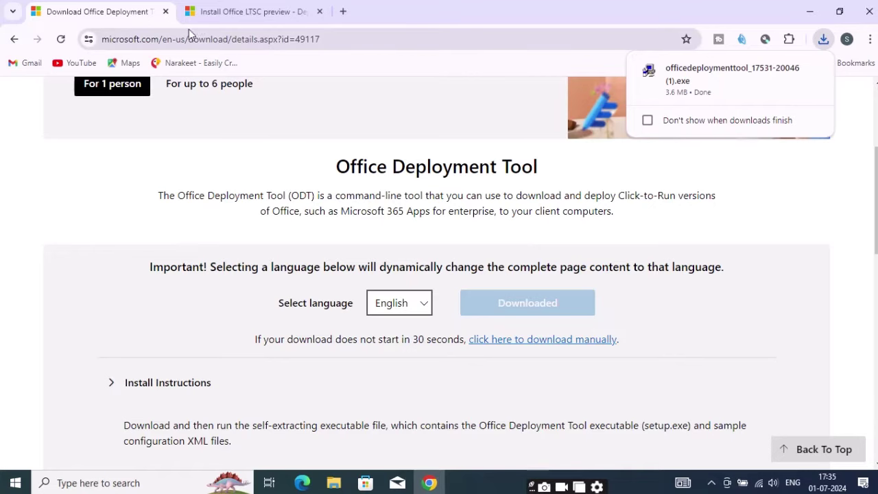
left_click(810, 70)
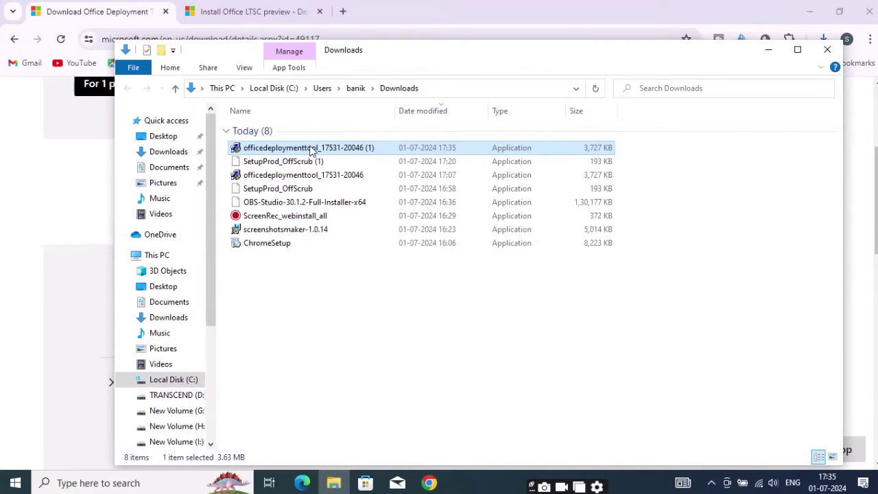
left_click(310, 149)
right_click(310, 149)
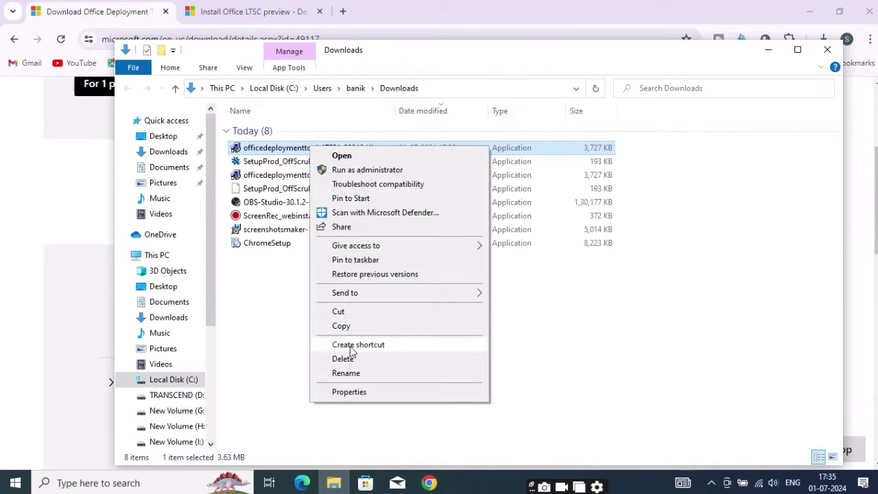
left_click(342, 324)
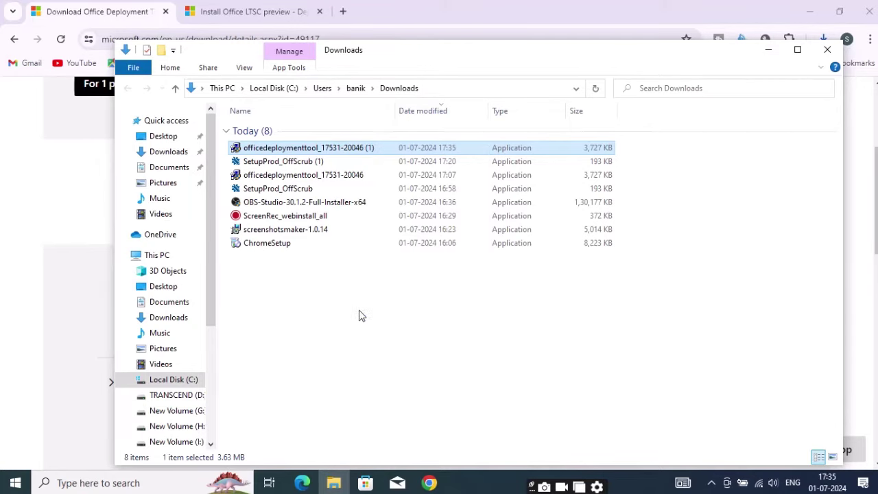
Create a new folder named office2024 at the root of Local Disk (C:)
left_click(158, 257)
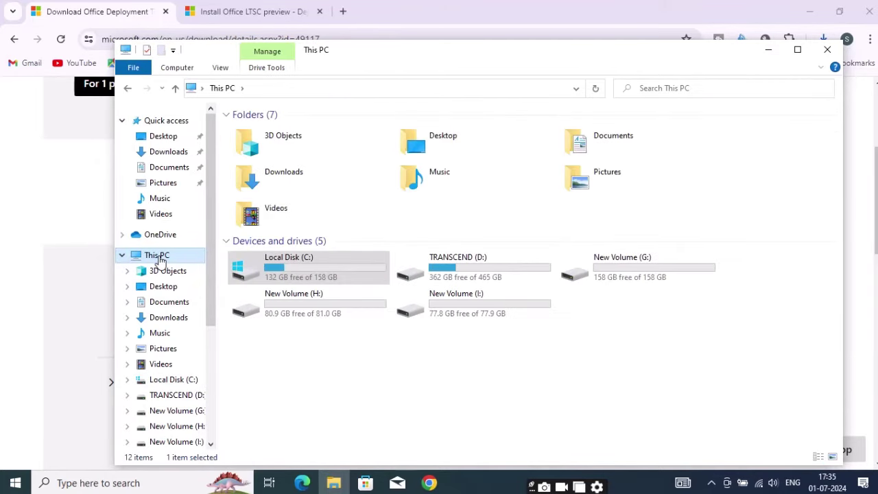
double_click(308, 273)
right_click(306, 255)
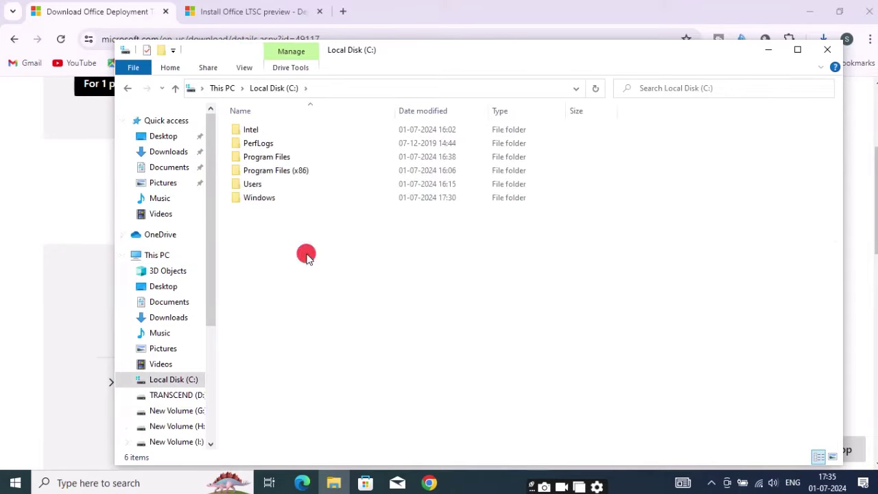
mouse_move(403, 378)
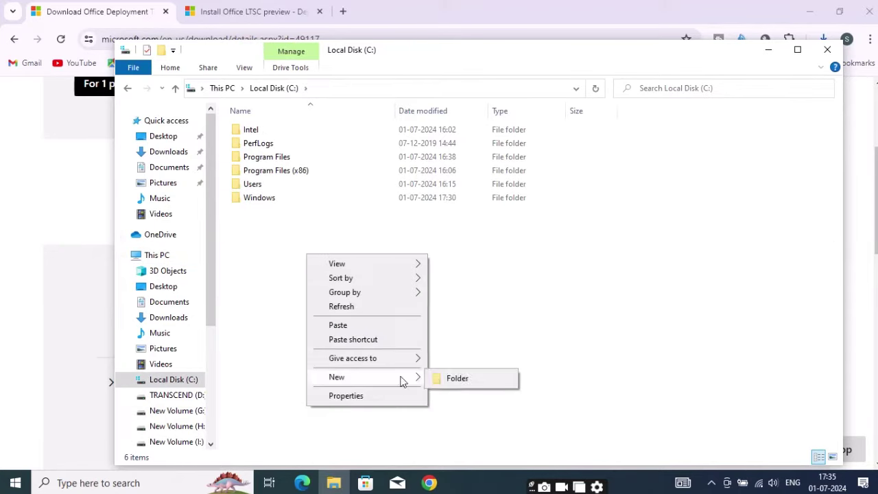
left_click(464, 378)
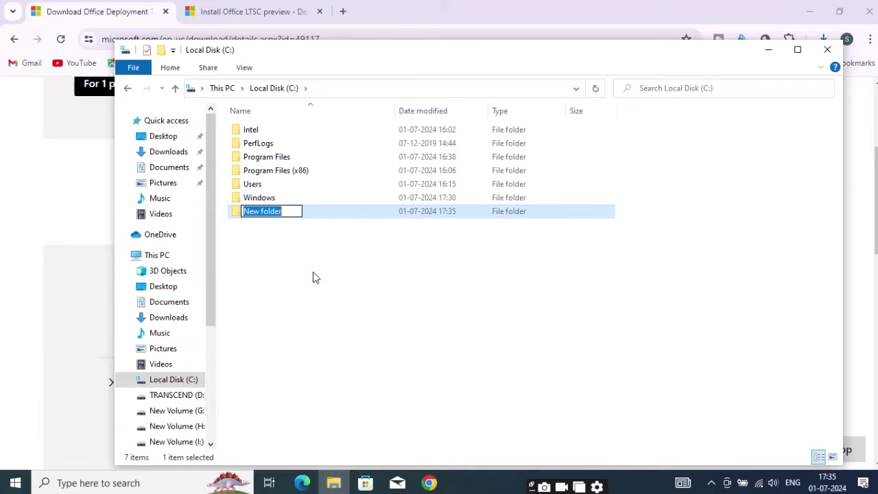
key("BackSpace")
type("off")
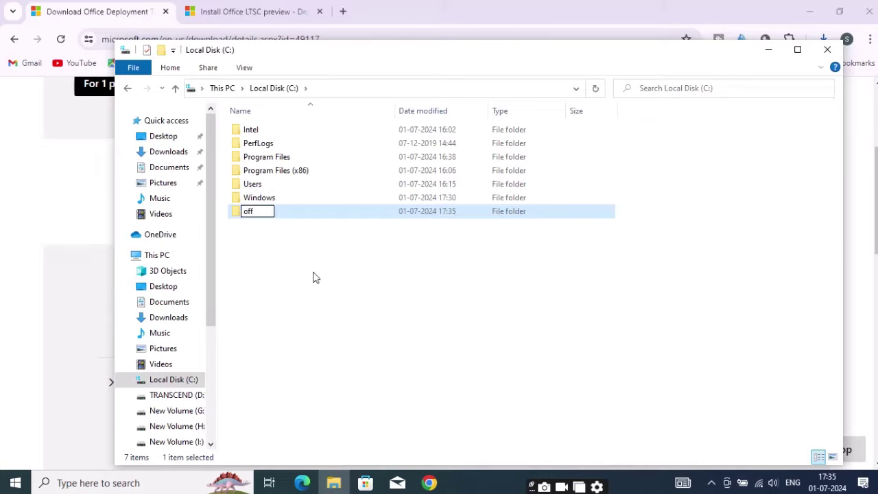
type("ice2024")
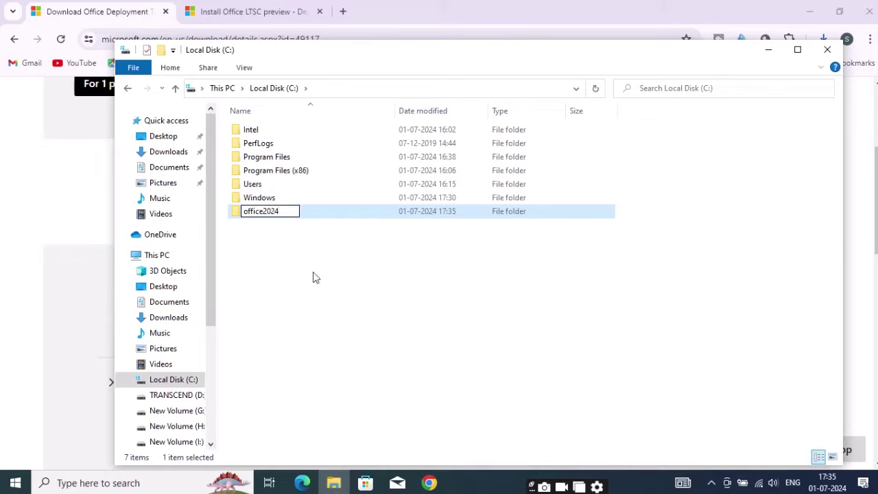
Paste the copied deployment tool installer into the office2024 folder and open that folder
right_click(323, 214)
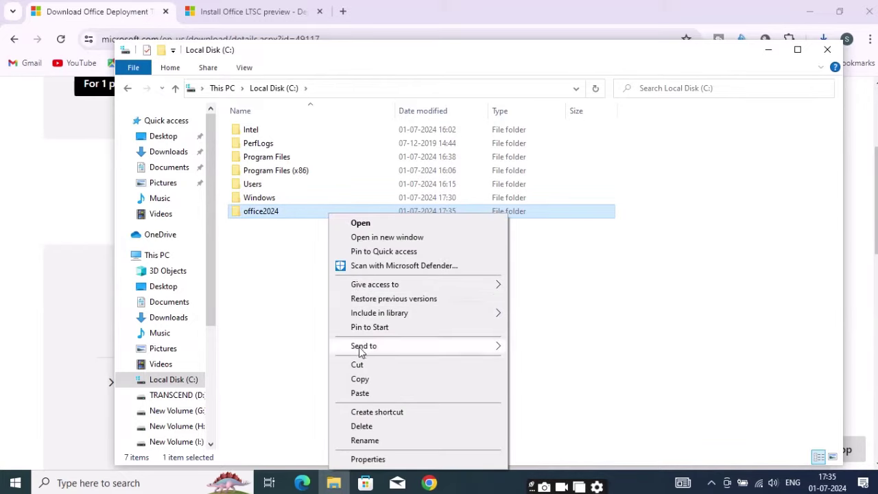
left_click(360, 392)
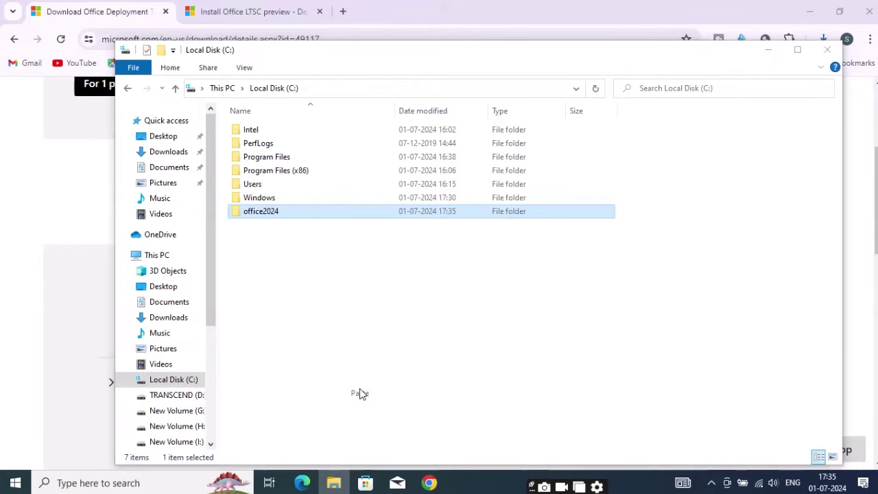
double_click(305, 214)
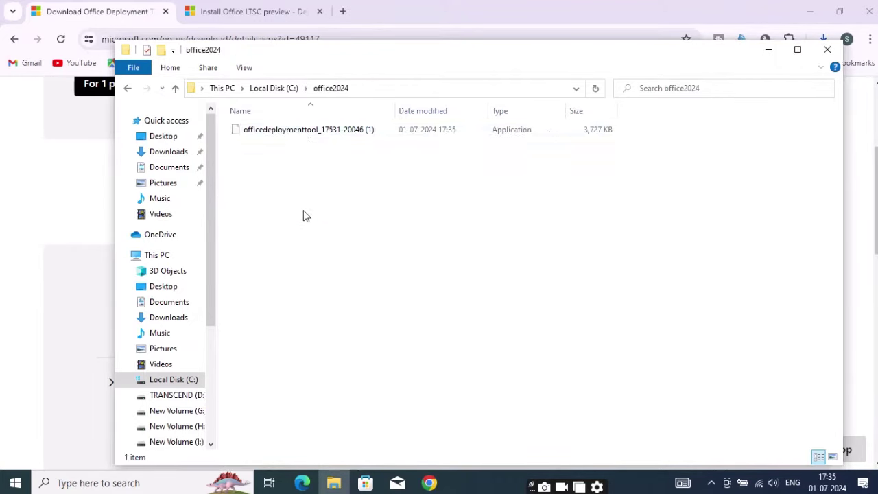
Run the deployment tool installer as administrator and accept the Microsoft Software License Terms
right_click(301, 133)
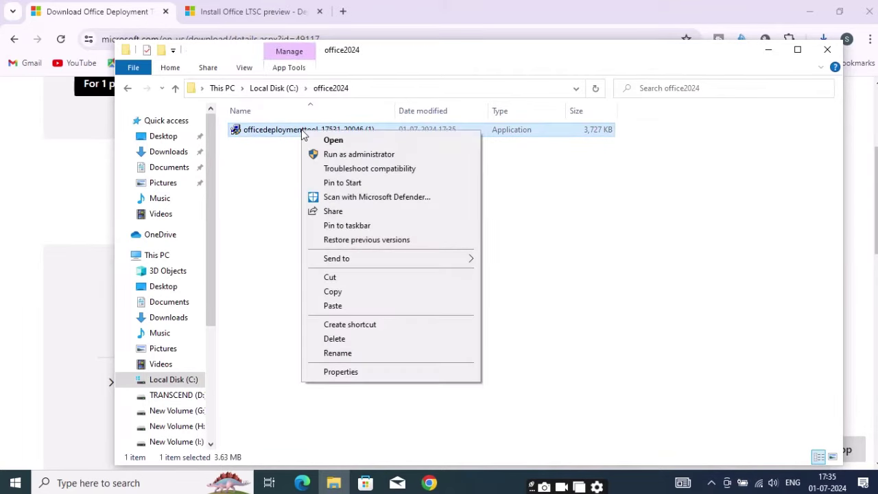
left_click(347, 155)
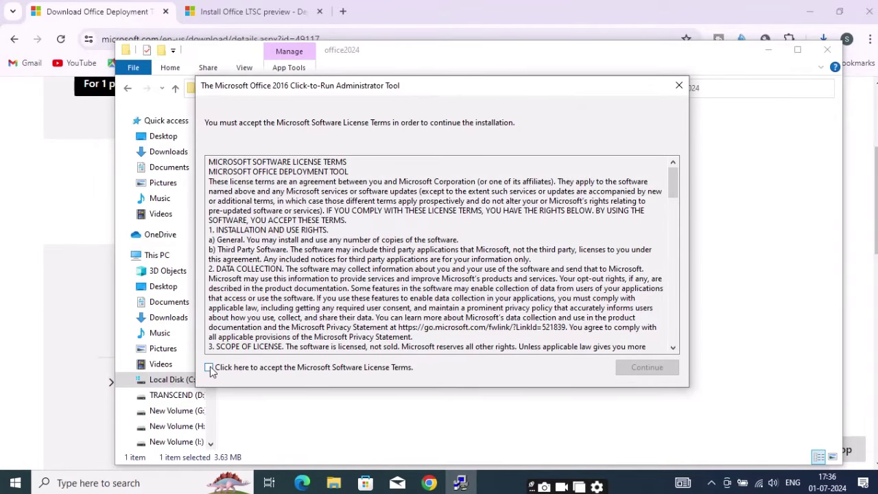
left_click(209, 368)
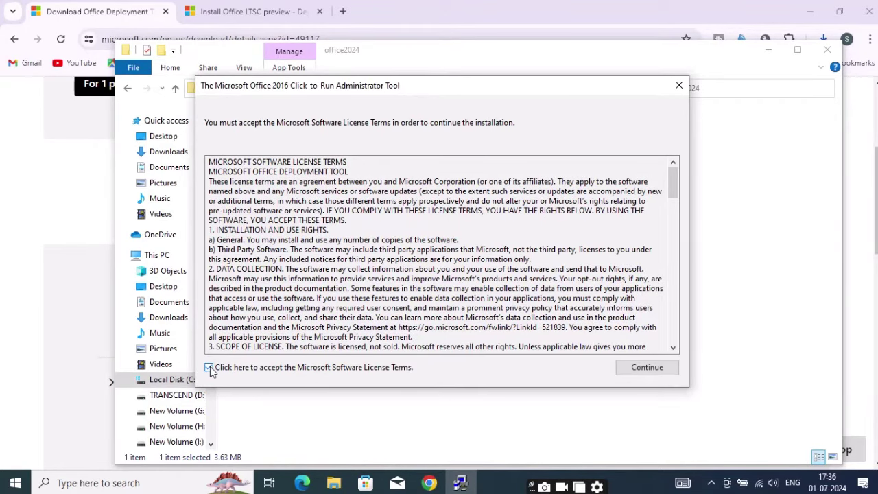
left_click(646, 368)
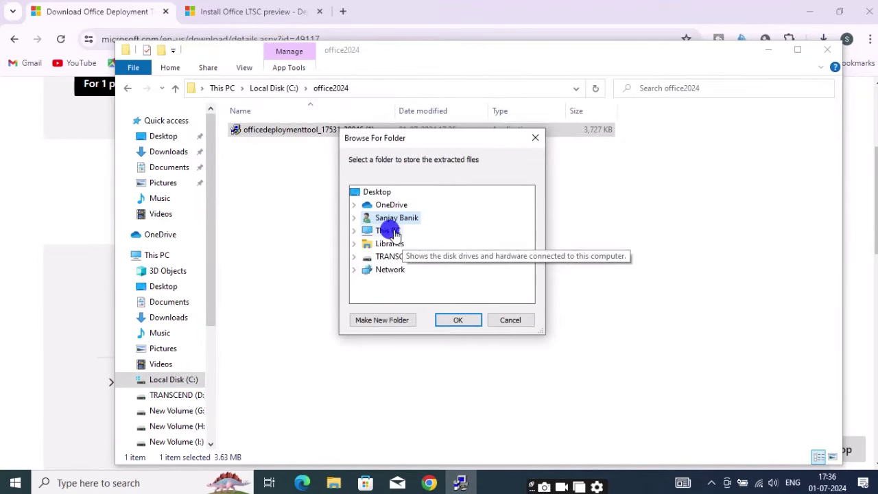
Extract the deployment tool files into the office2024 folder on Local Disk (C:)
double_click(389, 231)
scroll(418, 232, "down", 2)
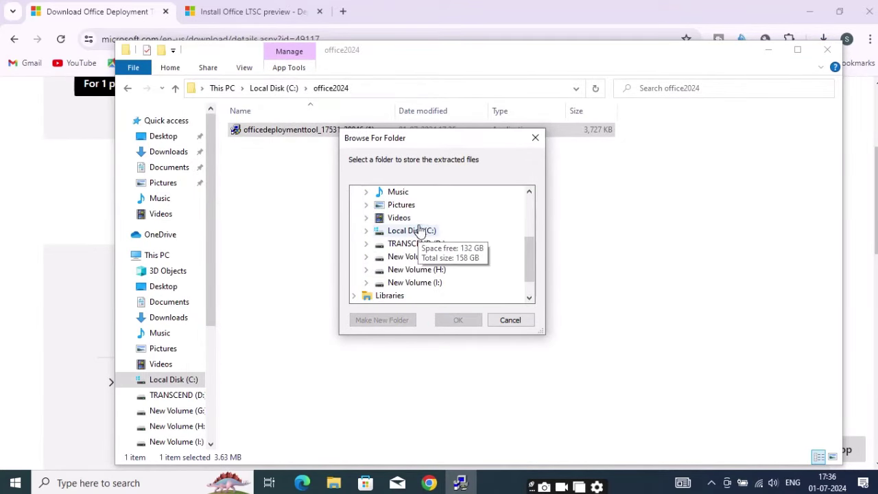
left_click(416, 221)
scroll(419, 226, "down", 2)
scroll(439, 261, "up", 3)
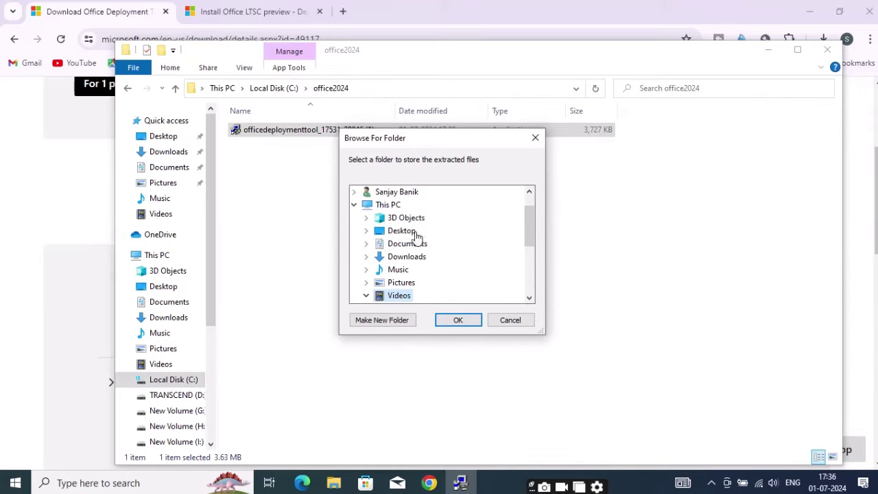
scroll(426, 250, "down", 2)
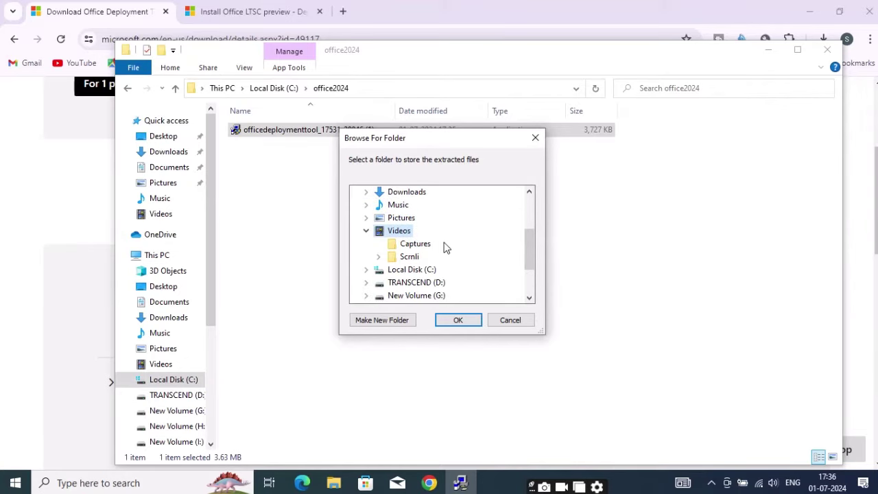
left_click(417, 268)
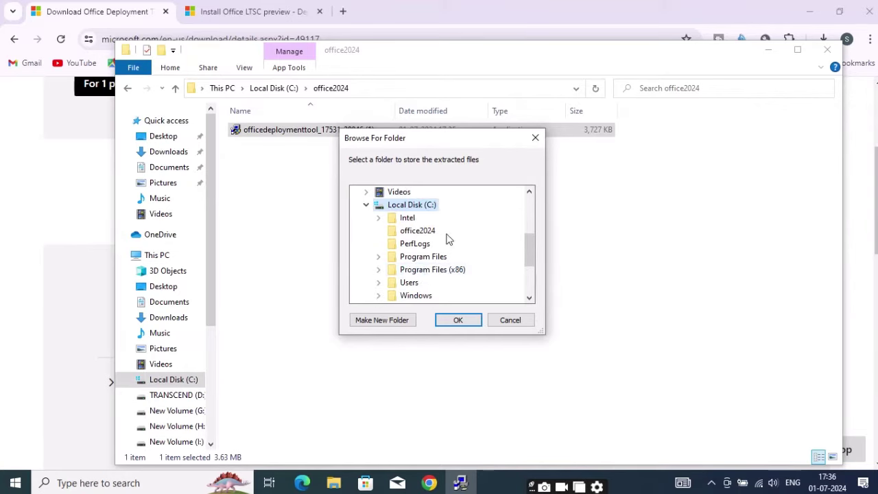
left_click(426, 232)
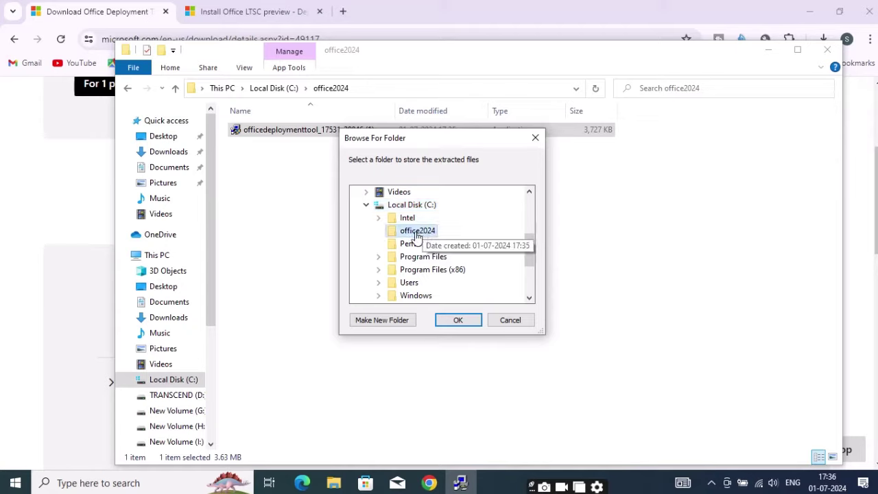
left_click(453, 321)
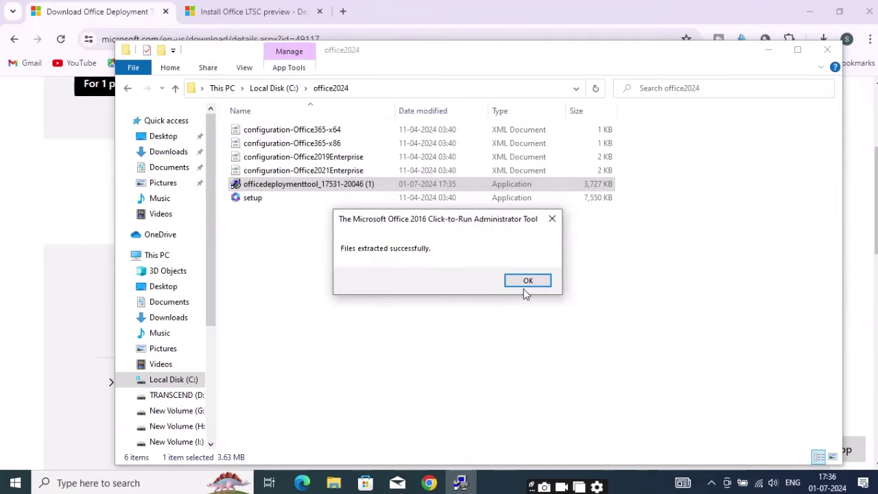
left_click(528, 284)
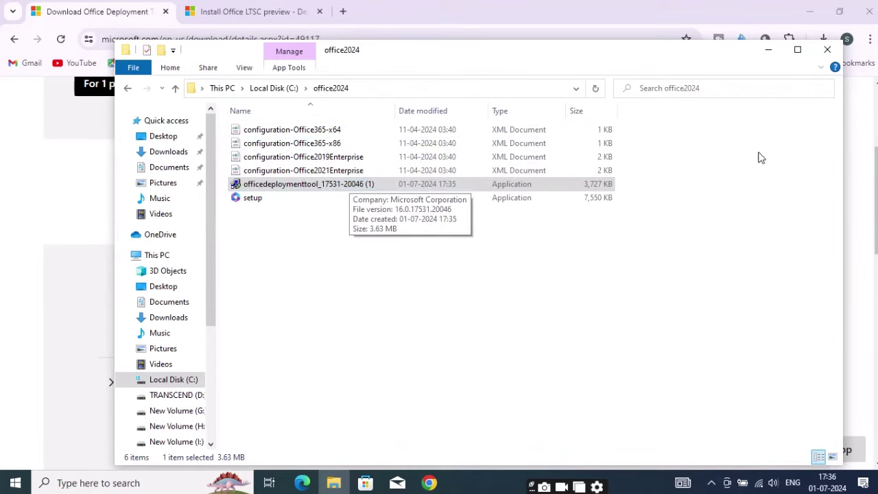
Minimize the office2024 folder window and bring up the Install Office LTSC preview article in Chrome
left_click(768, 49)
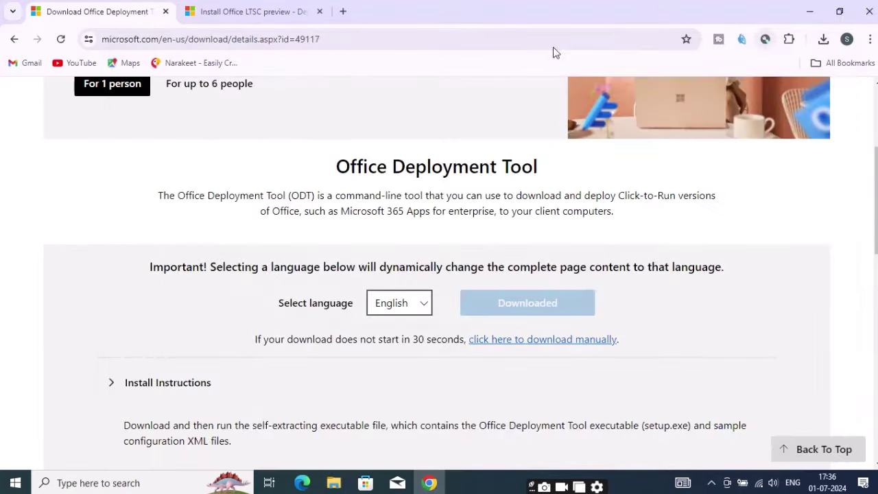
left_click(253, 12)
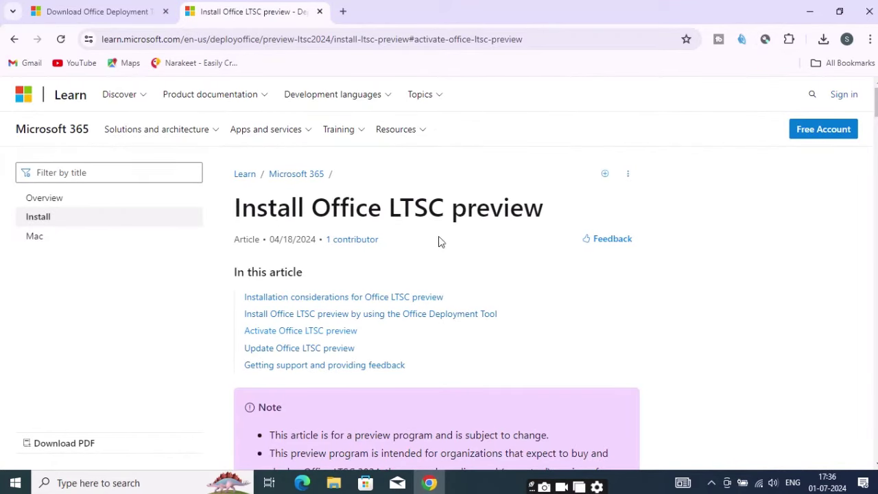
Copy the sample code under Example configuration.xml file in the Install Office LTSC preview article
scroll(446, 235, "down", 2)
scroll(446, 235, "down", 10)
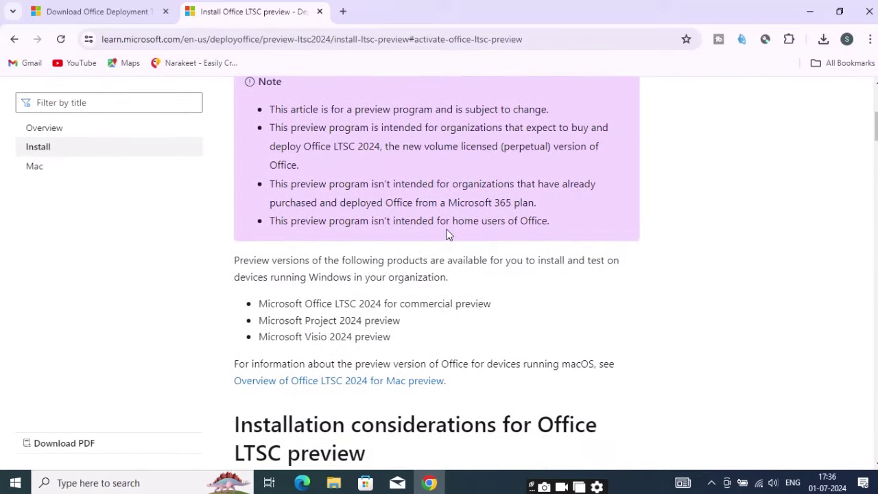
scroll(446, 234, "up", 1)
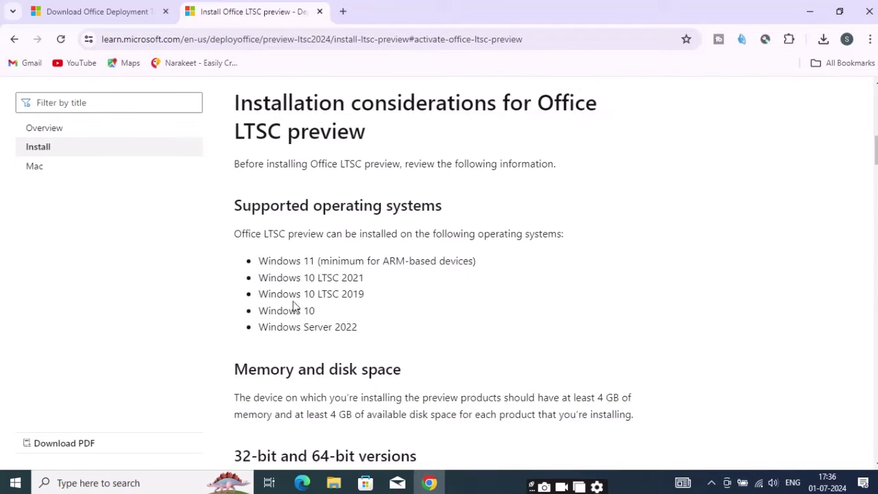
scroll(422, 288, "down", 3)
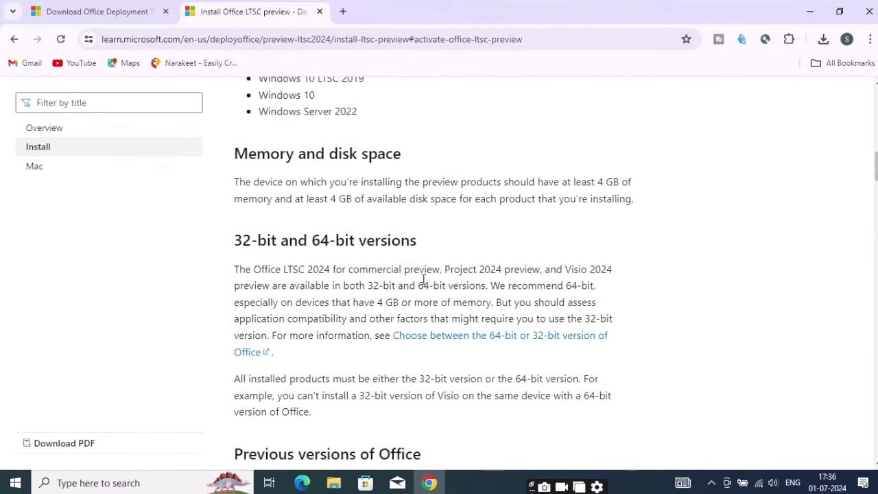
scroll(423, 280, "down", 15)
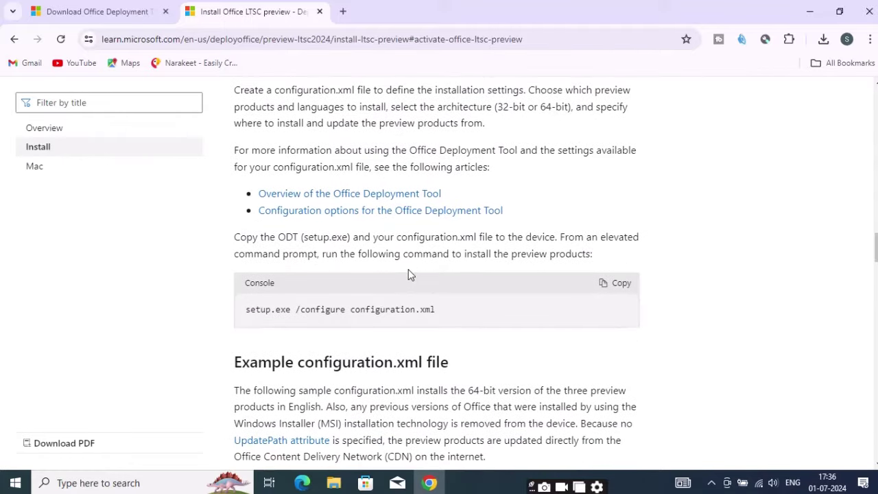
scroll(408, 274, "down", 3)
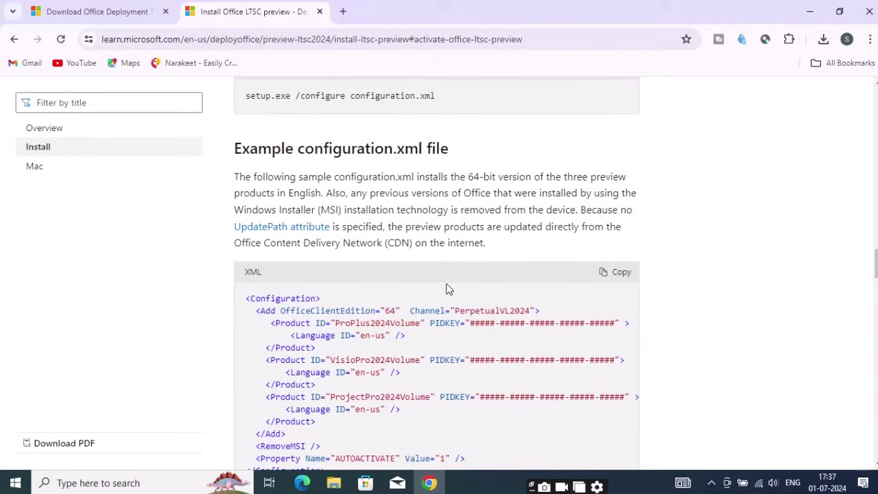
scroll(459, 278, "down", 2)
left_click(616, 164)
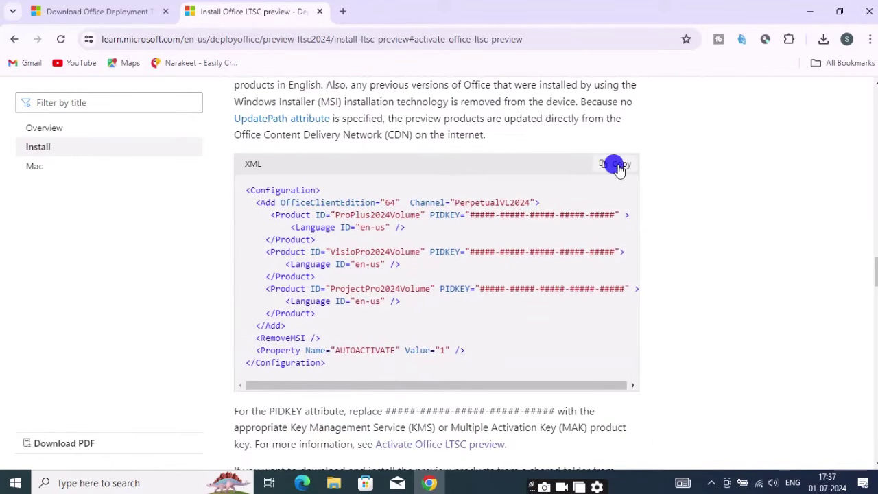
Minimize Chrome, create a new text document on the desktop, and paste the copied configuration code into it
left_click(810, 13)
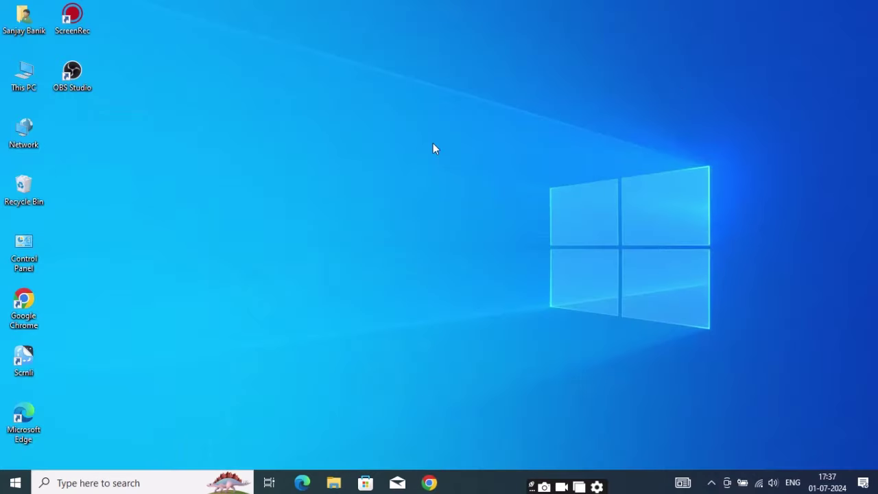
right_click(376, 143)
mouse_move(407, 284)
left_click(578, 342)
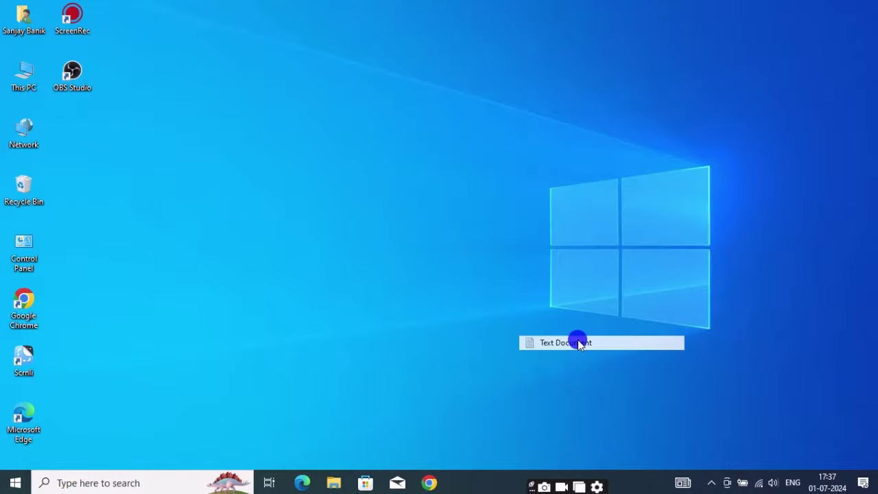
double_click(364, 127)
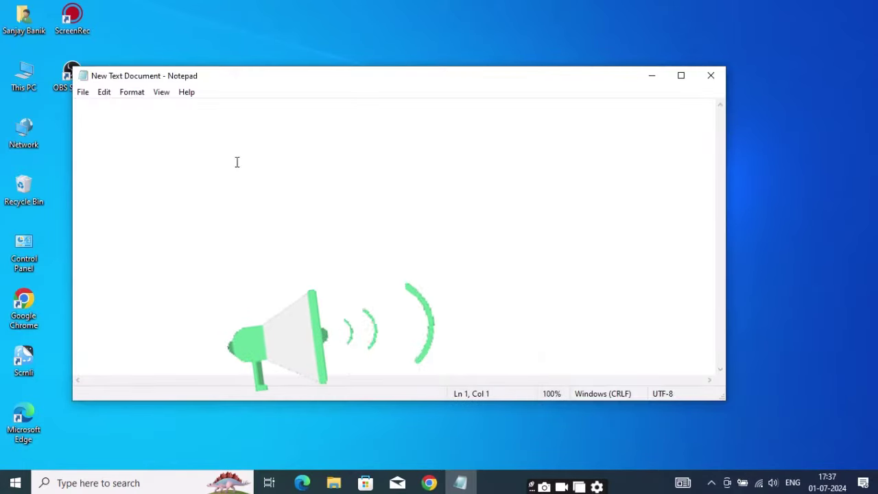
right_click(158, 159)
left_click(189, 214)
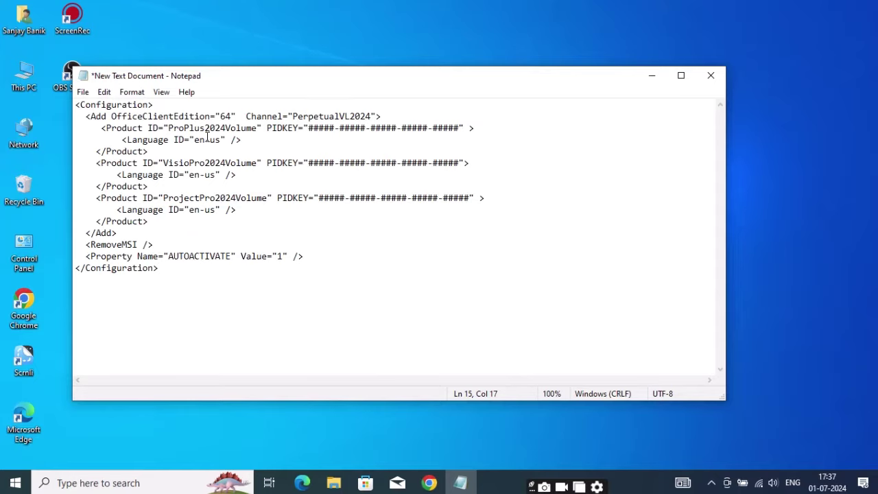
Delete the VisioPro2024Volume and ProjectPro2024Volume product blocks, keeping only the ProPlus2024Volume product in the configuration
left_click_drag(98, 151, 251, 208)
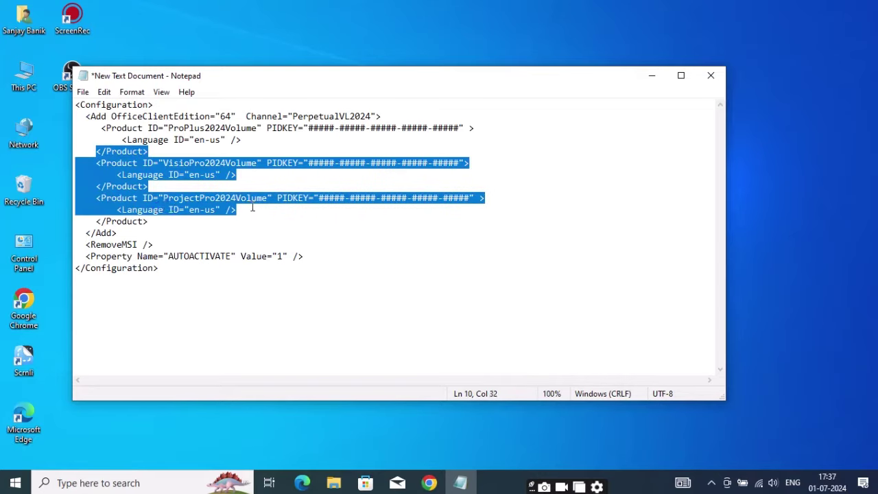
key("BackSpace")
key("BackSpace")
key("BackSpace")
key("BackSpace")
key("BackSpace")
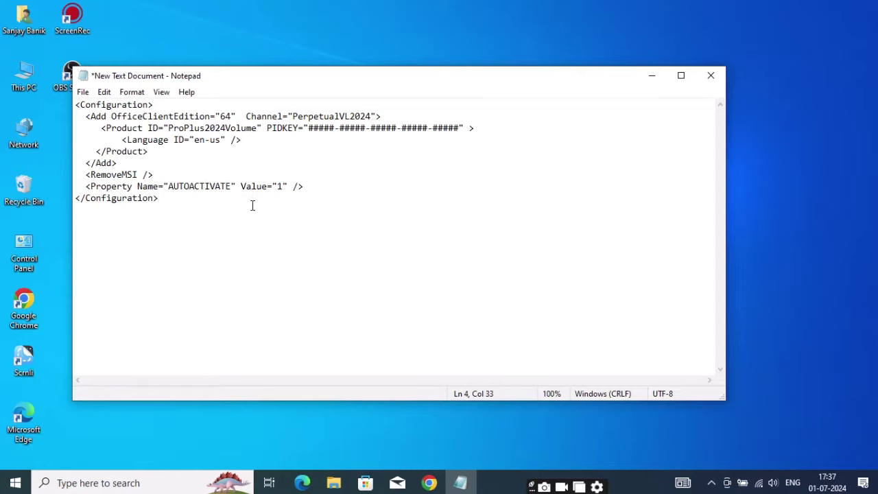
Replace the ProPlus2024Volume PIDKEY placeholder with the KMS product key for Office LTSC 2024 for commercial preview, copied from the article
left_click_drag(309, 129, 457, 131)
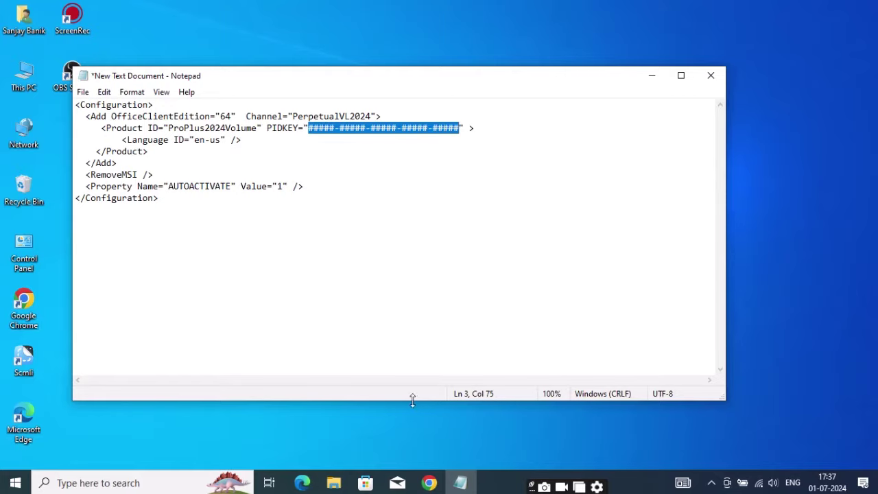
left_click(428, 483)
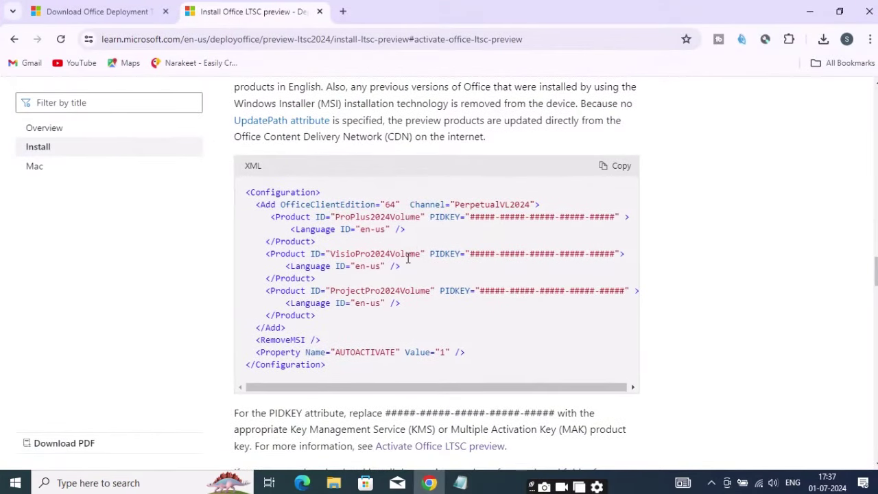
scroll(407, 258, "up", 5)
scroll(407, 258, "down", 12)
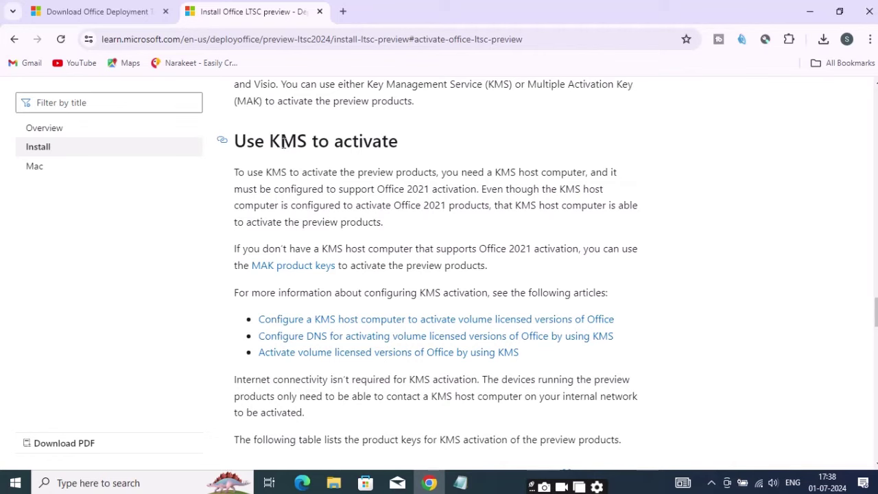
scroll(273, 143, "down", 3)
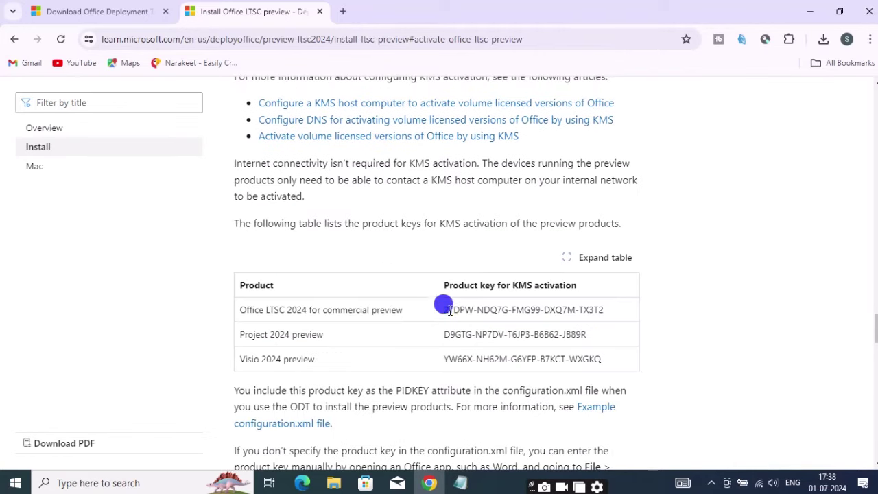
left_click_drag(443, 309, 593, 307)
left_click(461, 483)
right_click(343, 126)
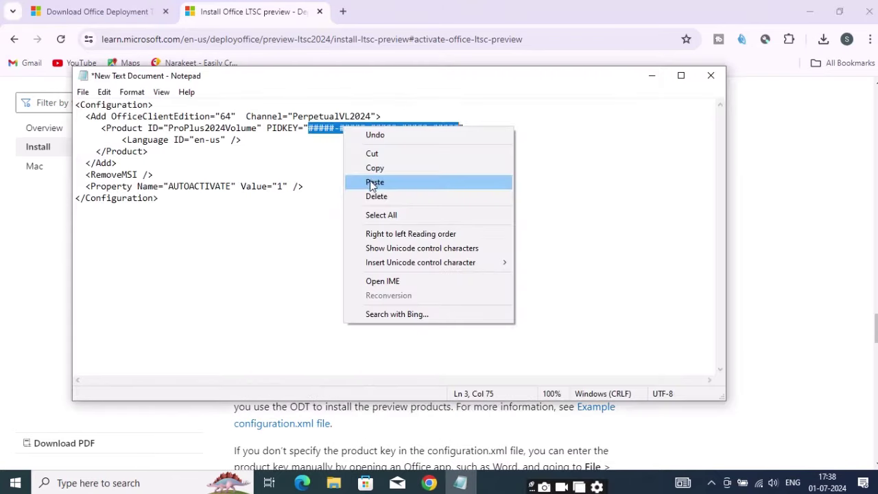
left_click(371, 180)
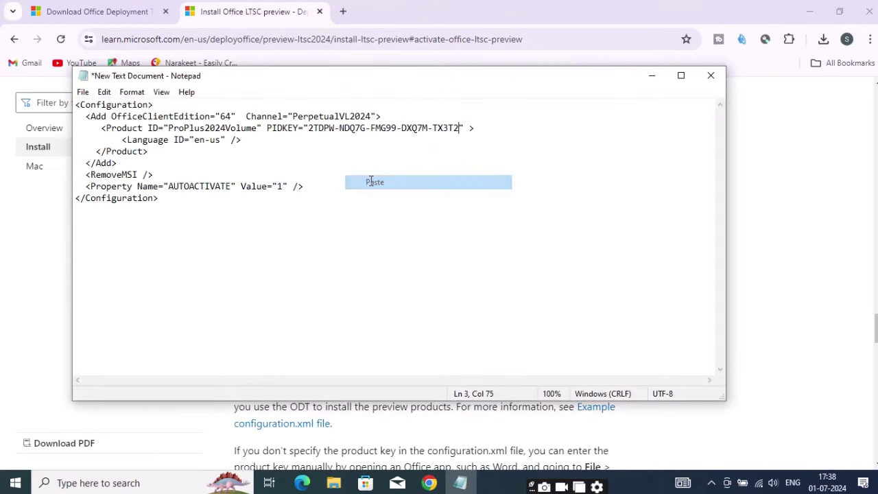
Start saving a copy of the text document under a new name on the Desktop and clear the suggested file name
left_click(82, 93)
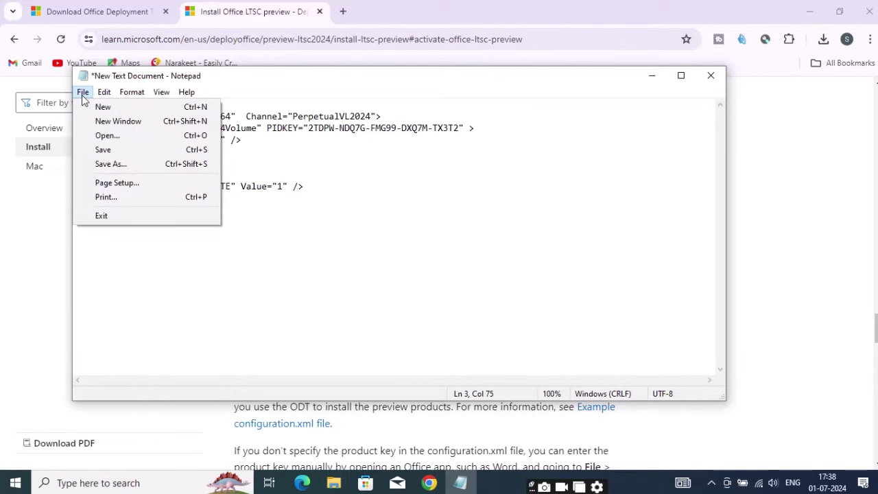
left_click(110, 164)
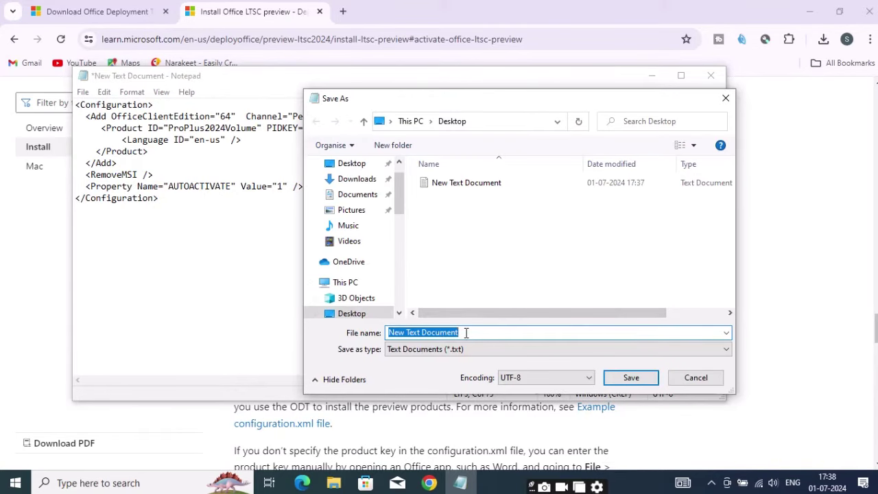
left_click_drag(466, 332, 383, 334)
key("BackSpace")
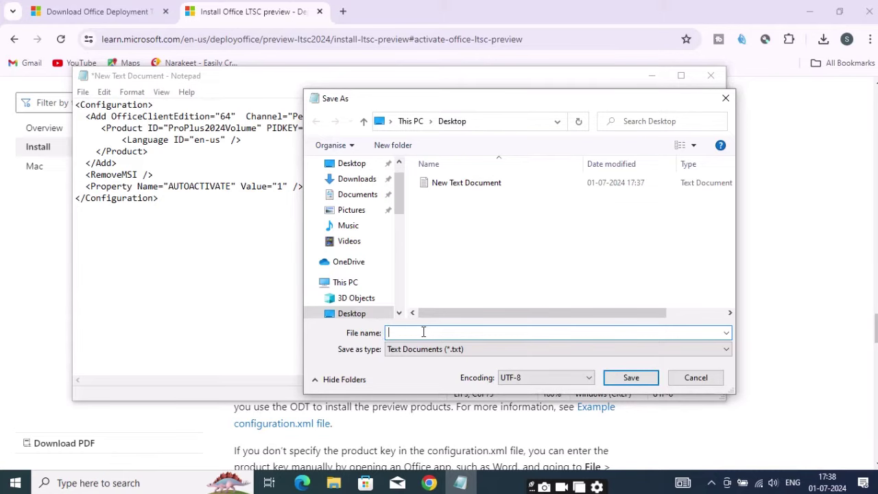
In the office2024 folder, delete configuration-Office365-x64 and copy the word "configuration" from the configuration-Office365-x86 file name
left_click(334, 483)
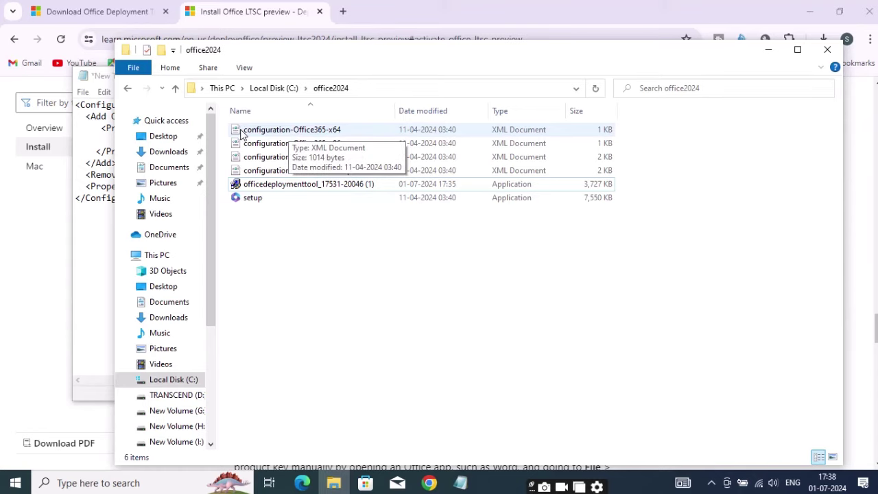
left_click_drag(246, 132, 265, 133)
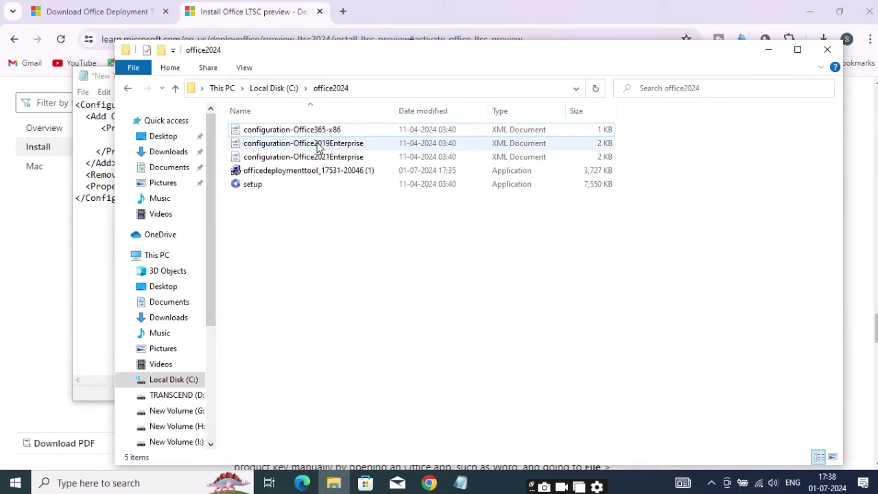
right_click(275, 130)
left_click(306, 306)
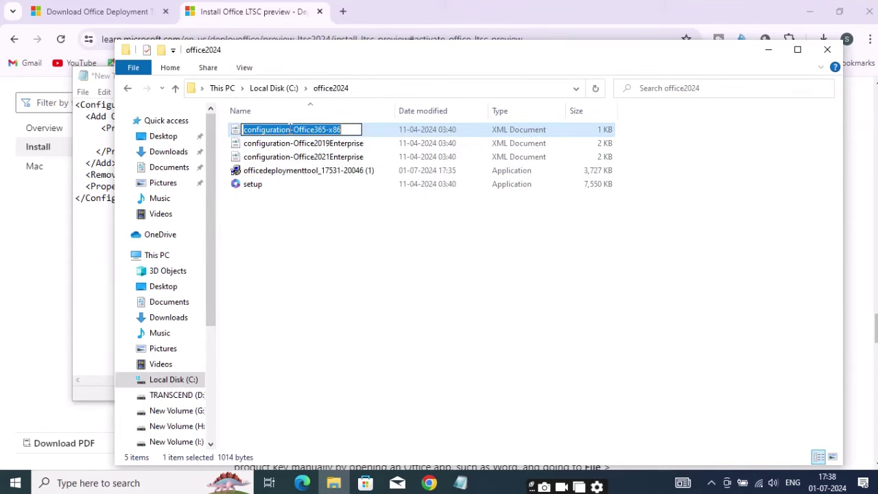
left_click_drag(292, 130, 239, 123)
right_click(251, 131)
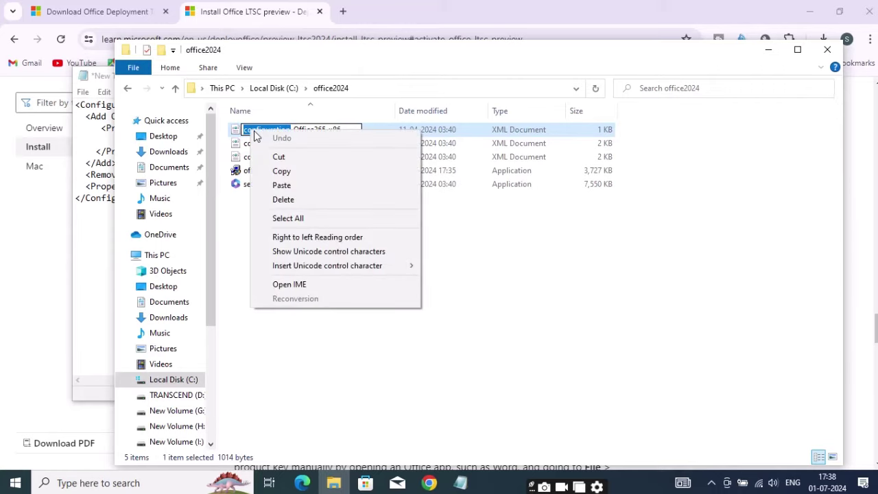
left_click(281, 170)
Save the document to the Desktop as configuration.xml, reusing the copied word, and close Notepad
key("alt+Tab")
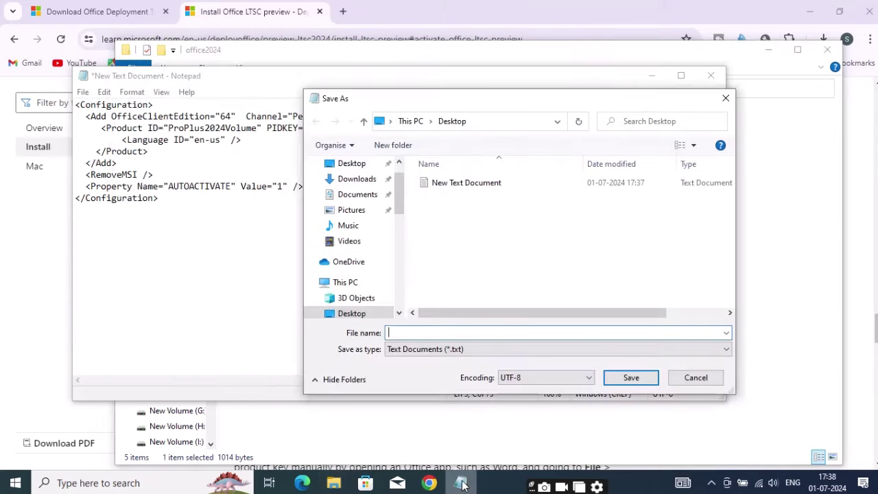
right_click(420, 332)
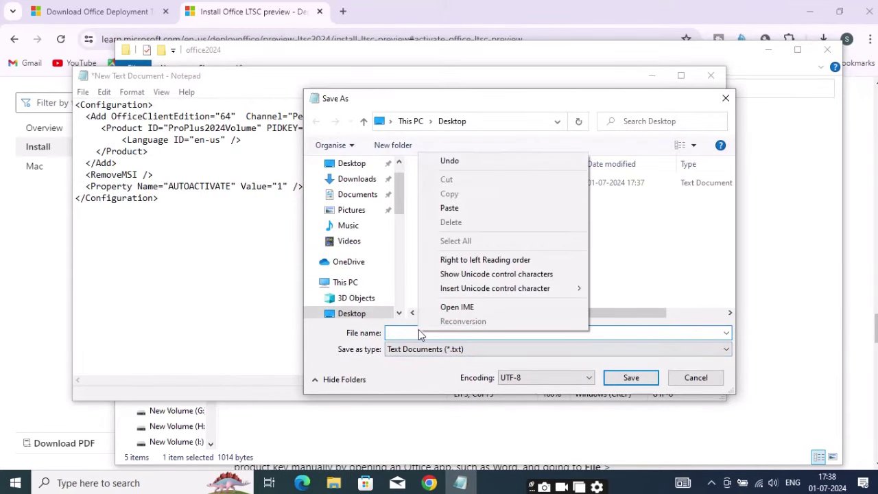
left_click(451, 207)
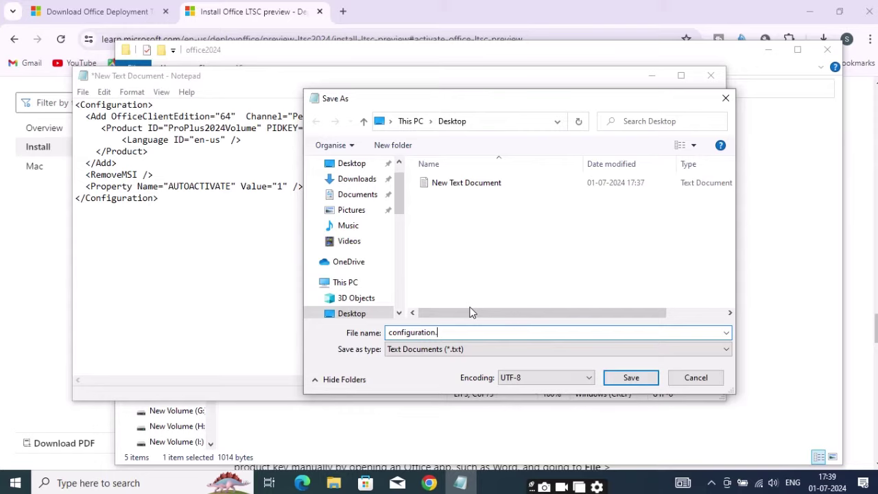
left_click(523, 349)
left_click(523, 349)
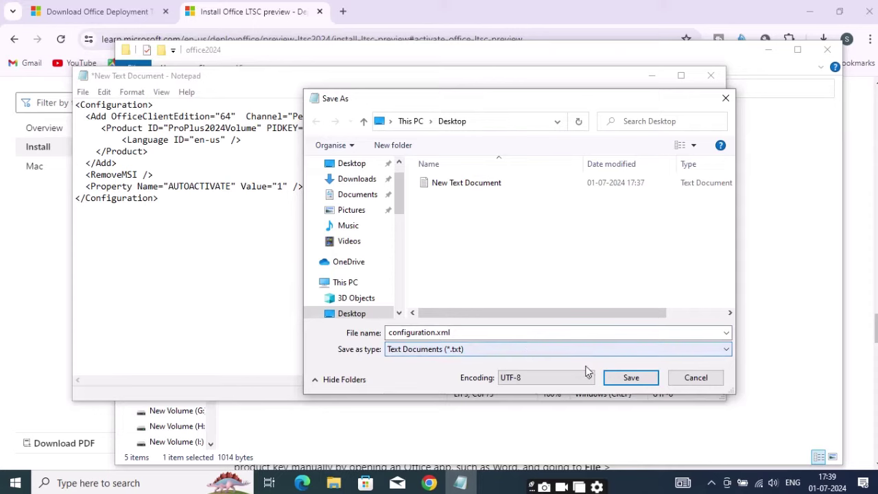
left_click(625, 378)
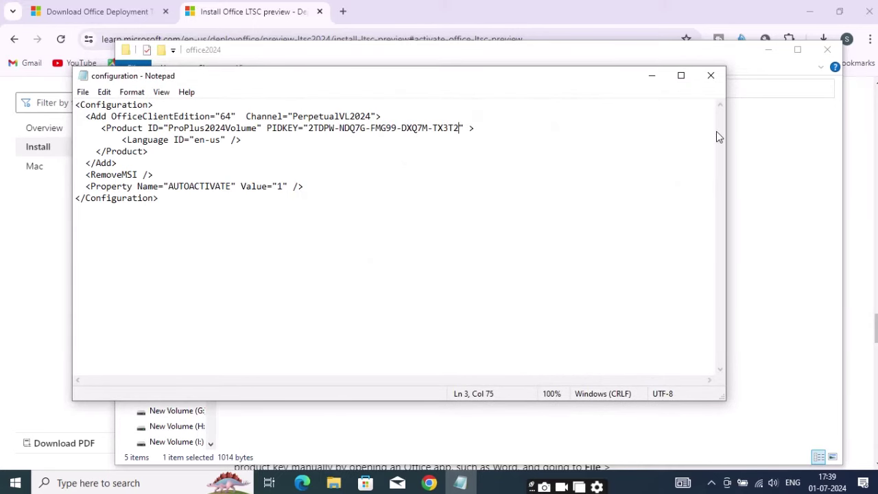
left_click(711, 76)
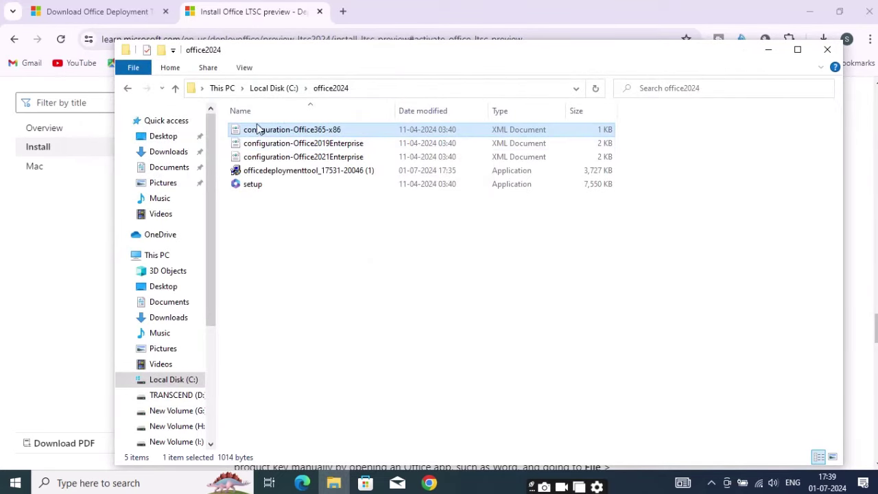
Delete the configuration-Office365-x86, configuration-Office2019Enterprise and configuration-Office2021Enterprise files from the office2024 folder
left_click_drag(226, 122, 254, 156)
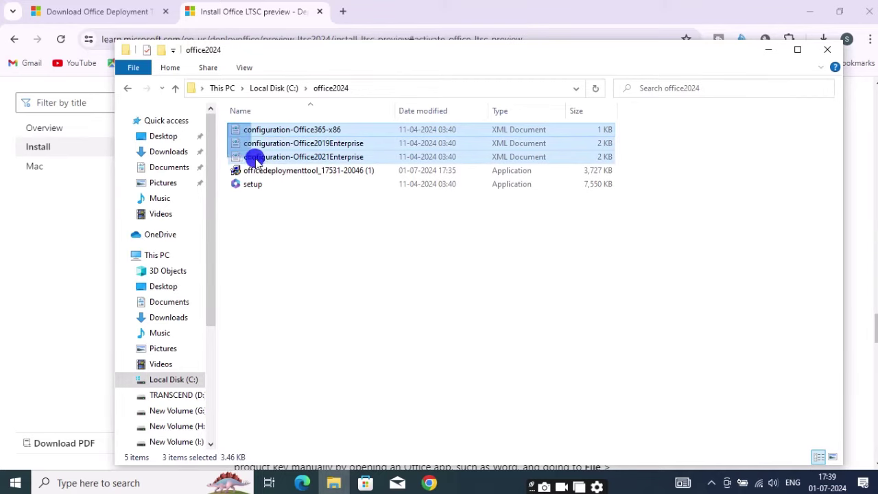
right_click(271, 155)
left_click(304, 292)
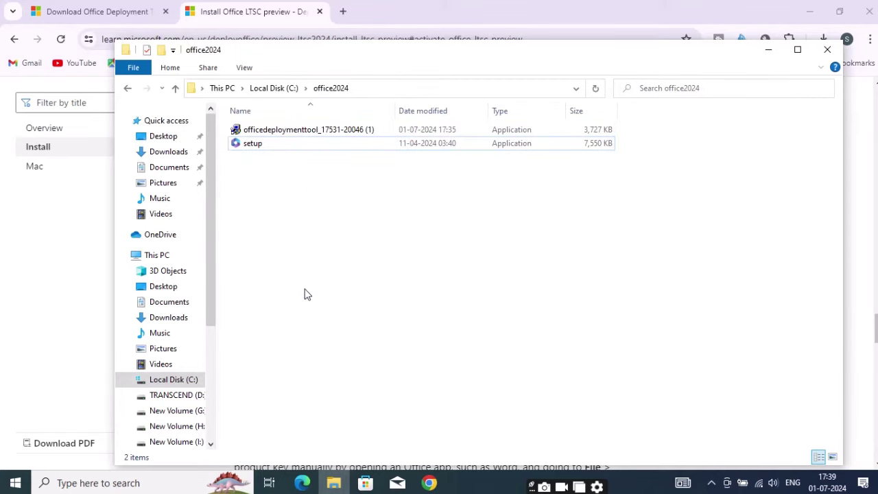
Minimize the open windows to reach the desktop and paste its configuration file into the office2024 folder
left_click(767, 51)
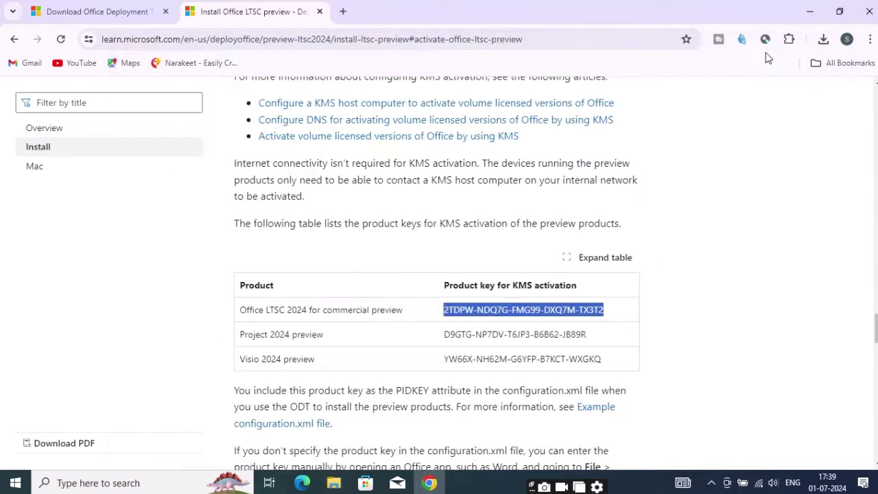
left_click(809, 11)
left_click(334, 484)
key("ctrl+v")
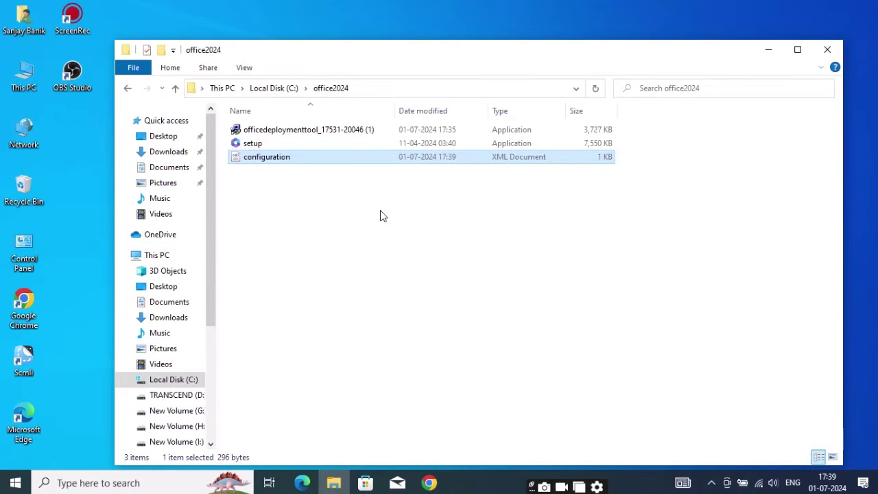
Close the office2024 folder and copy the "setup.exe /configure configuration.xml" command from the Office LTSC preview install page in Chrome
left_click(827, 49)
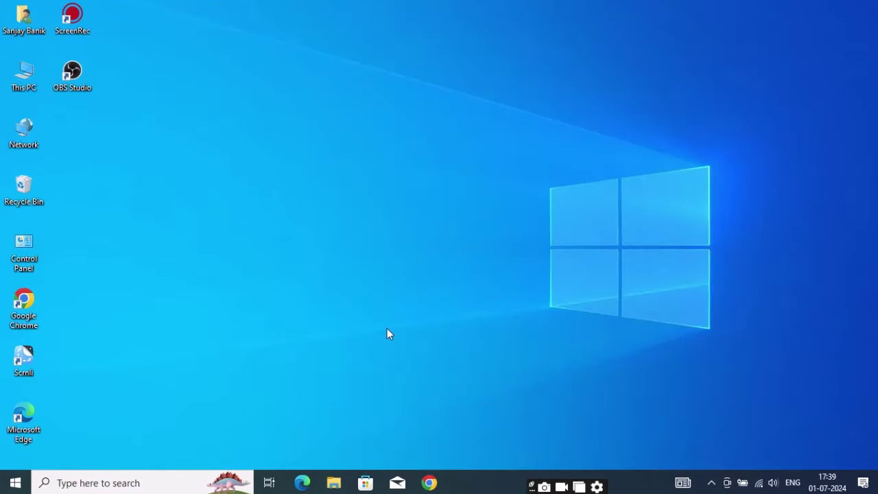
left_click(431, 483)
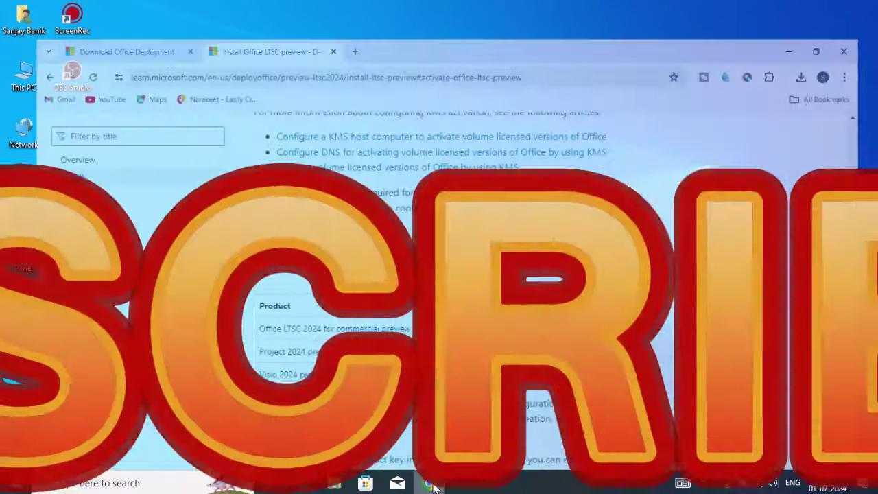
scroll(503, 280, "down", 15)
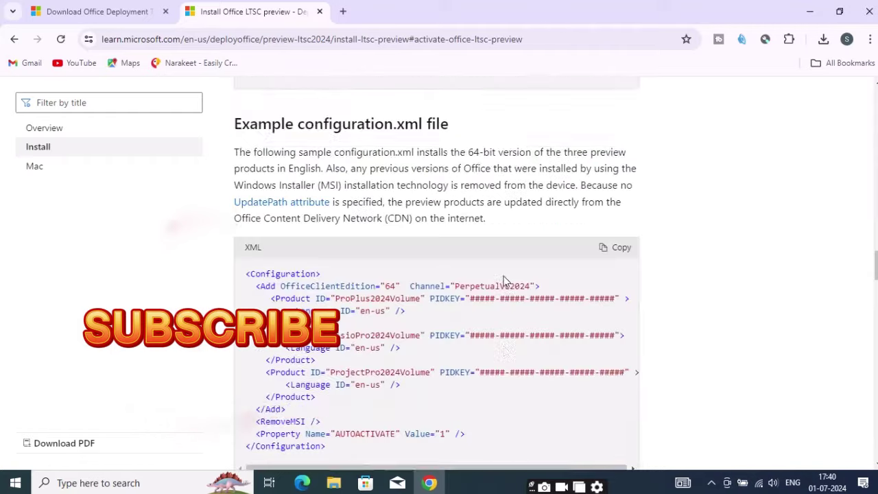
scroll(503, 280, "up", 3)
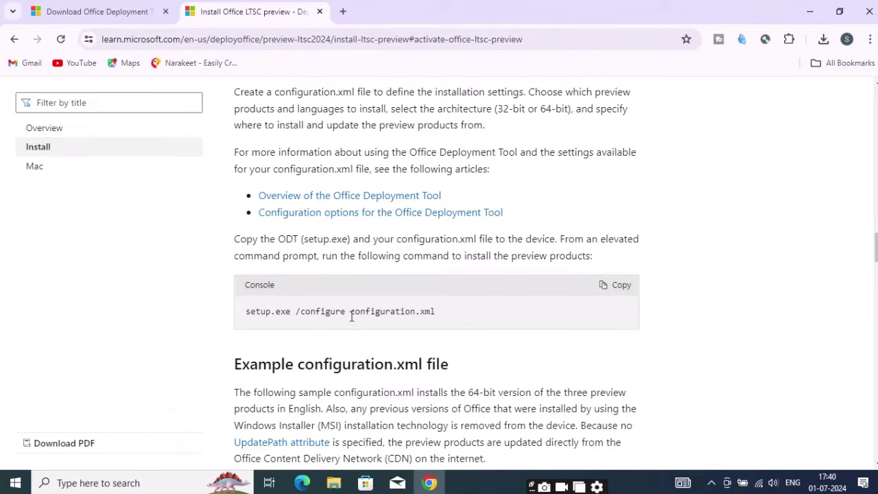
left_click(615, 286)
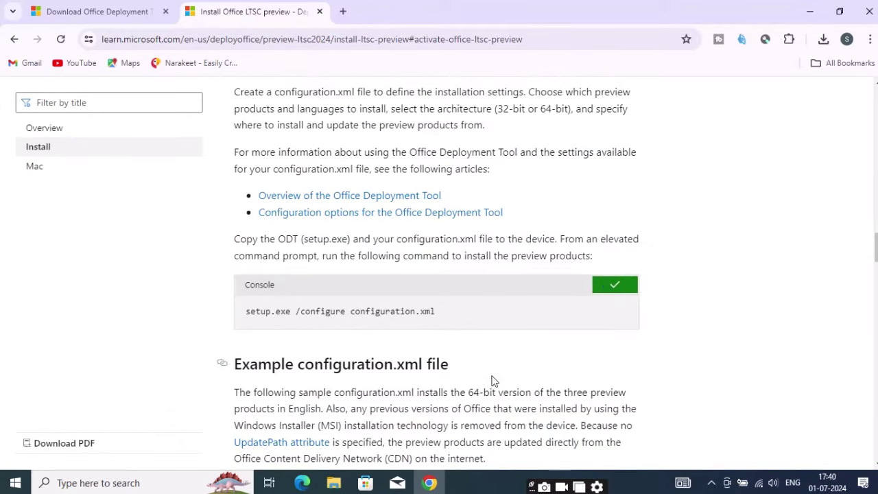
Show the desktop, search Windows for cmd, and open Command Prompt as administrator
key("super+d")
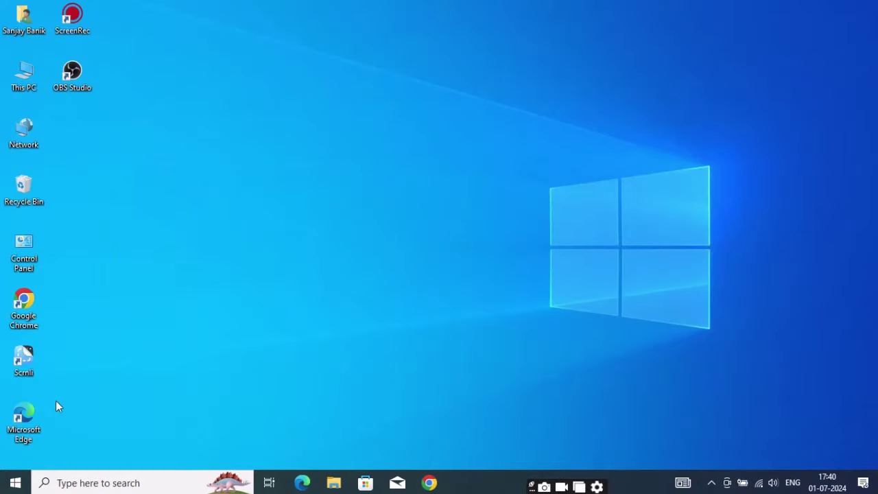
left_click(110, 484)
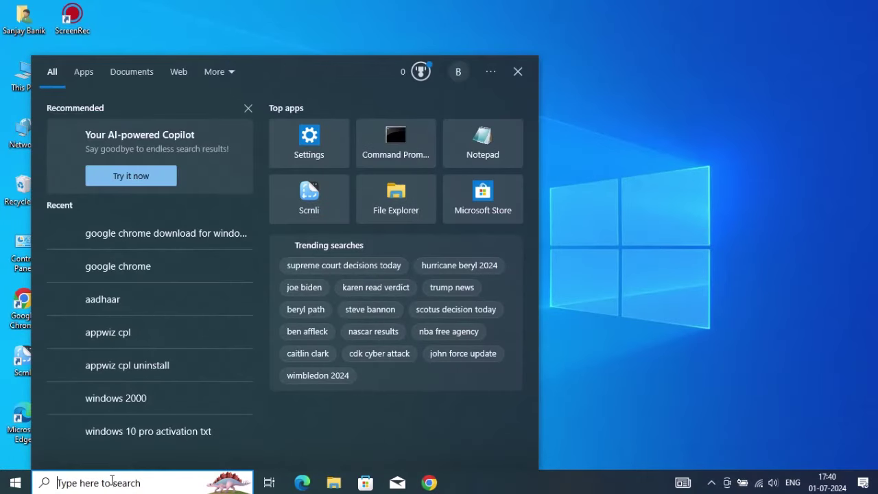
type("cmd")
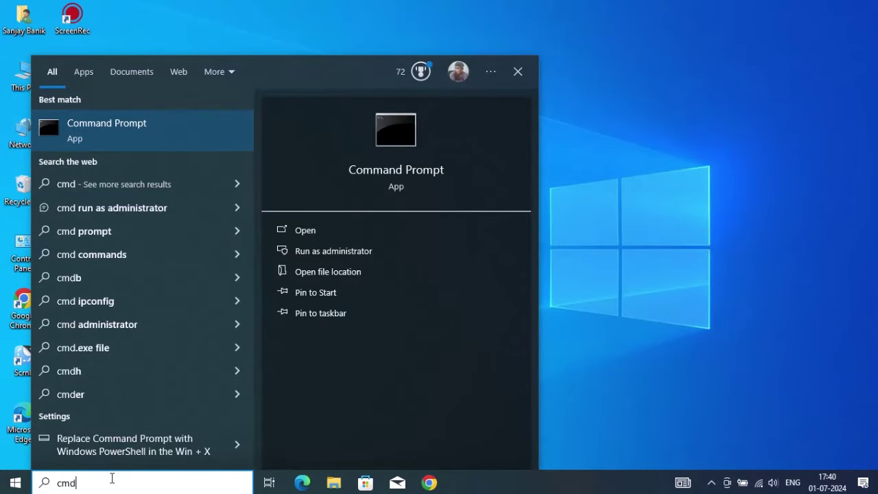
right_click(178, 125)
left_click(207, 132)
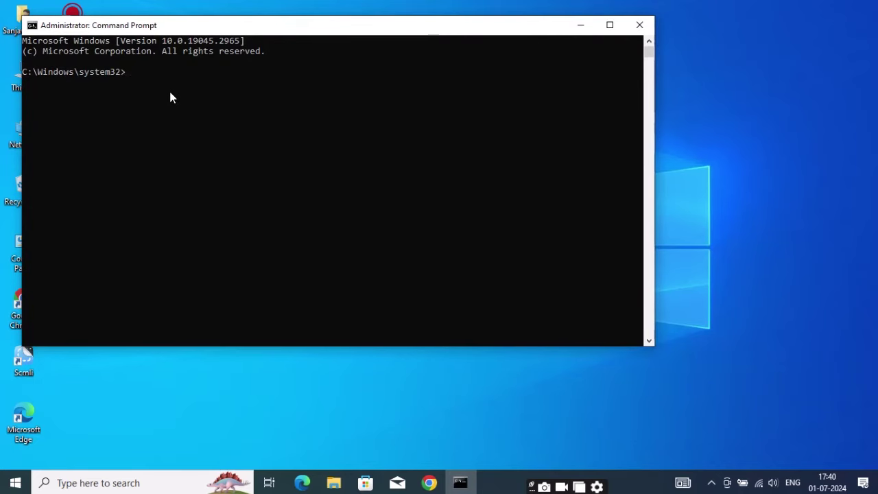
Change the Command Prompt directory to the drive root with cd \ and into the folder with cd office2024
type("cd \\")
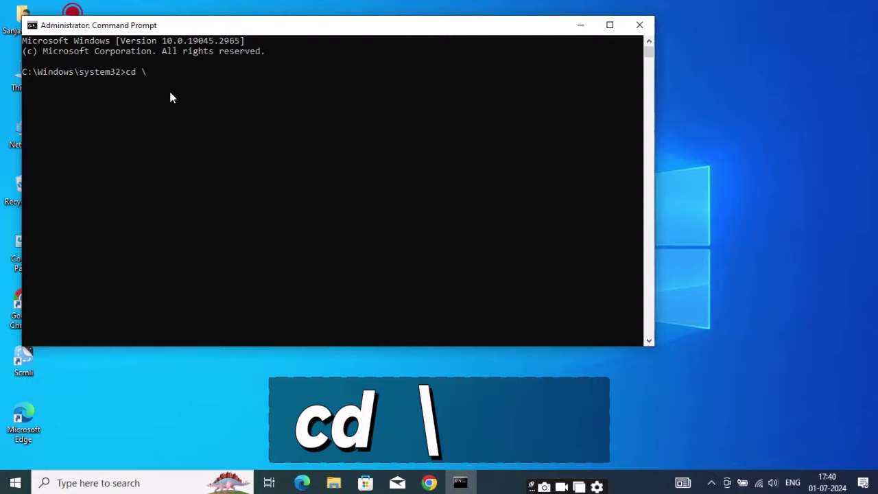
key("Return")
type("cd")
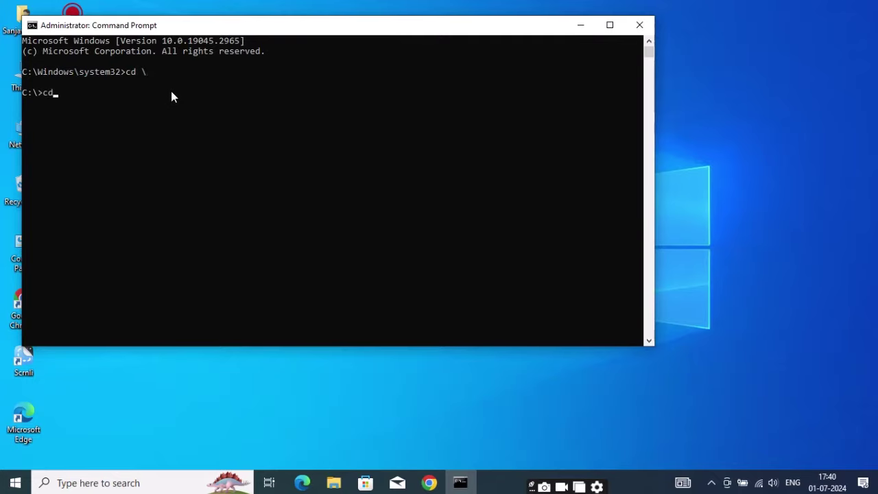
type(" o")
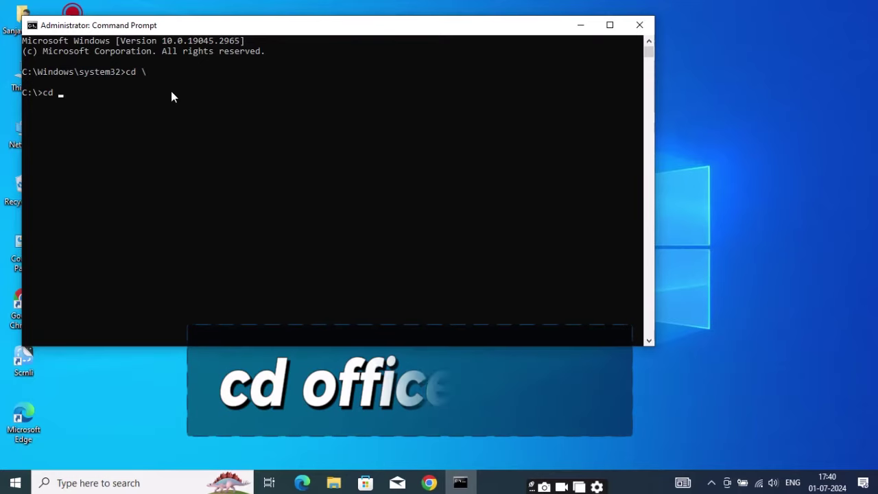
type("ffice")
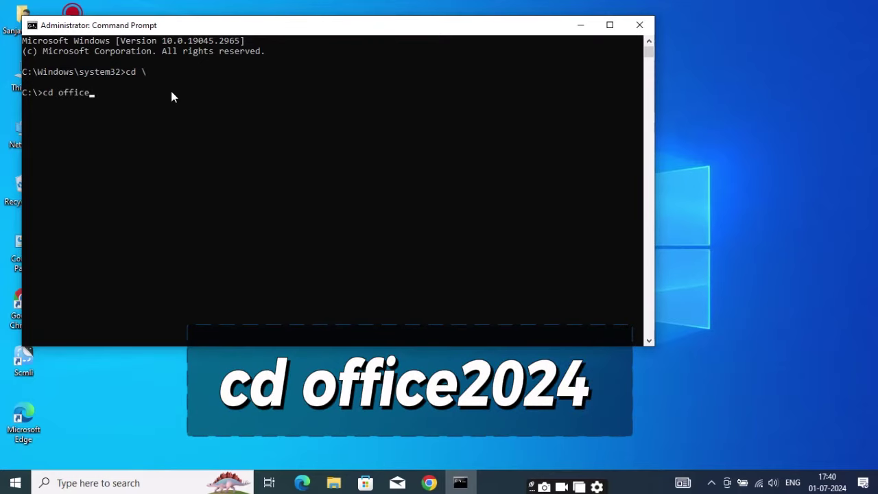
type("2024")
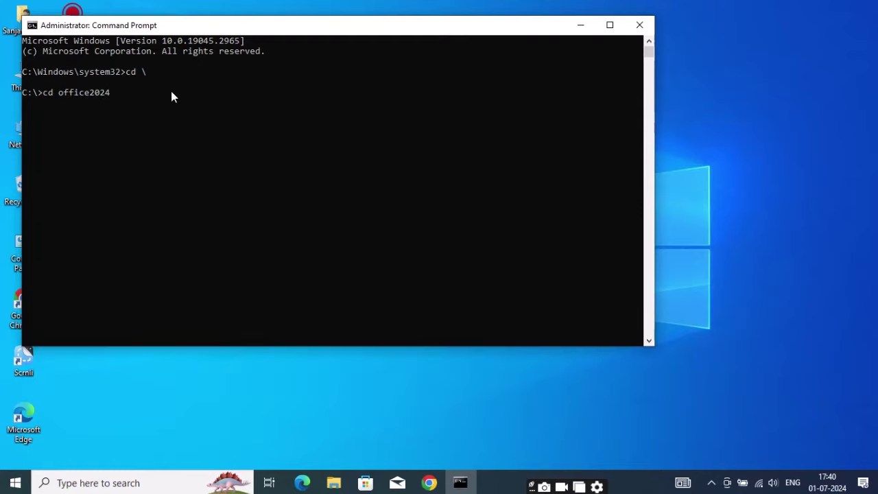
key("Return")
Paste and run the copied command setup.exe /configure configuration.xml, and minimize the Command Prompt window
right_click(124, 114)
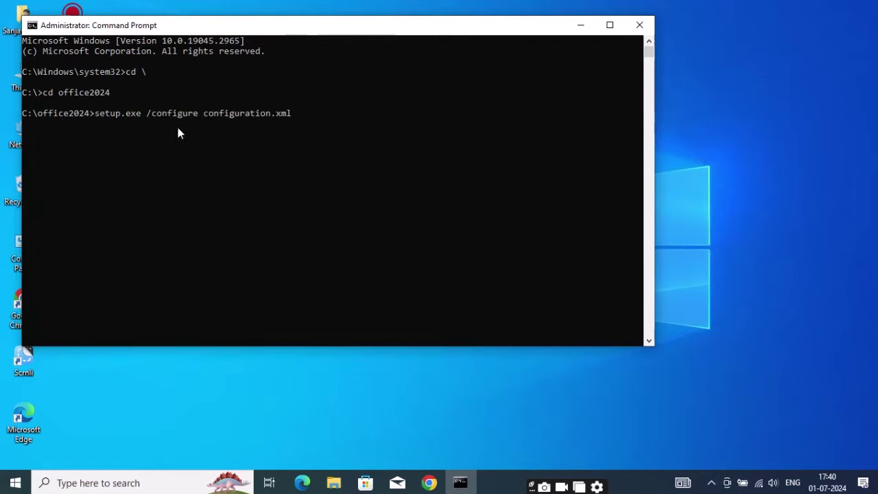
key("Return")
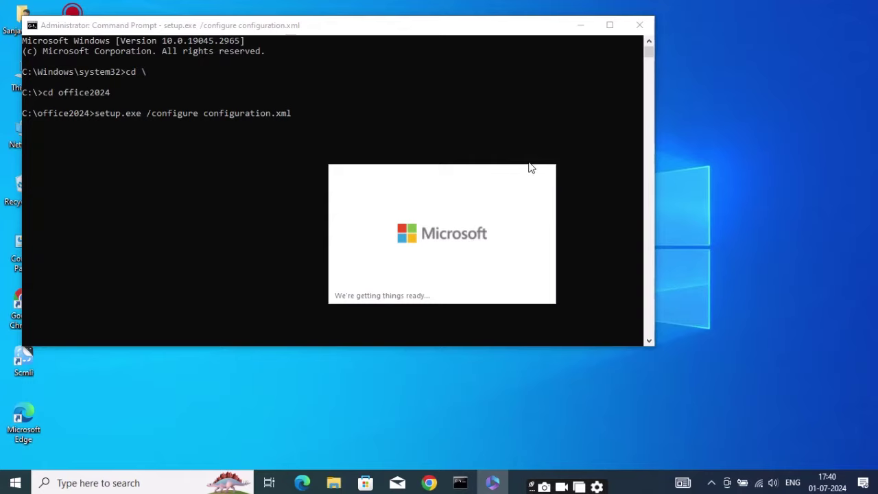
left_click(588, 32)
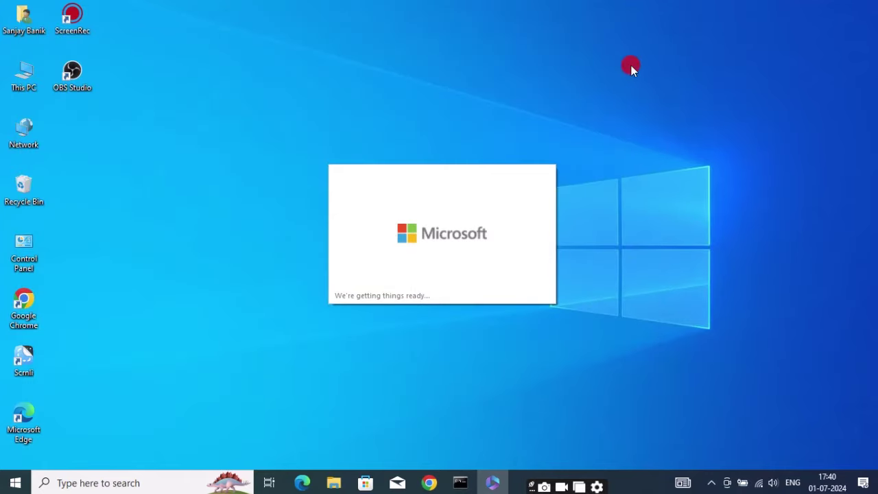
right_click(632, 65)
right_click(644, 77)
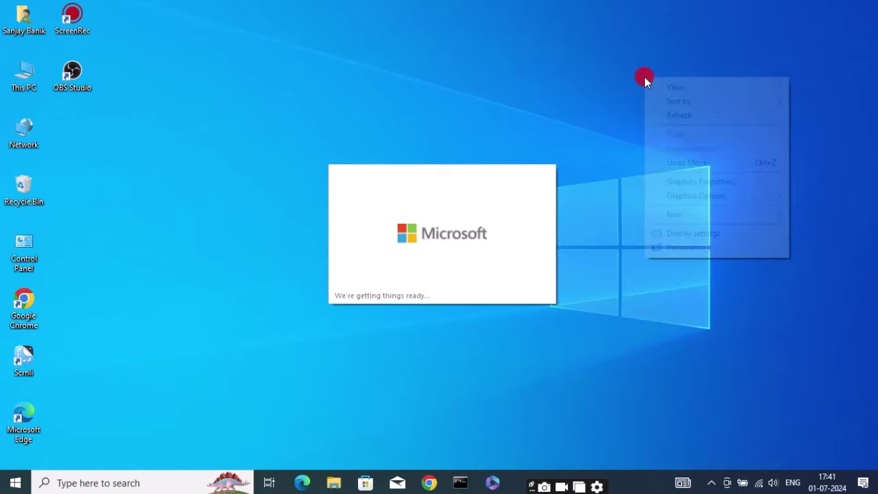
left_click(667, 115)
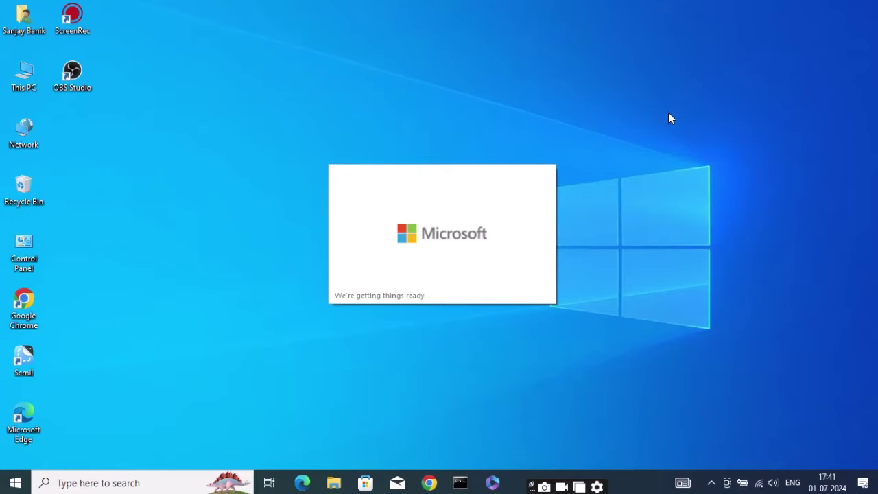